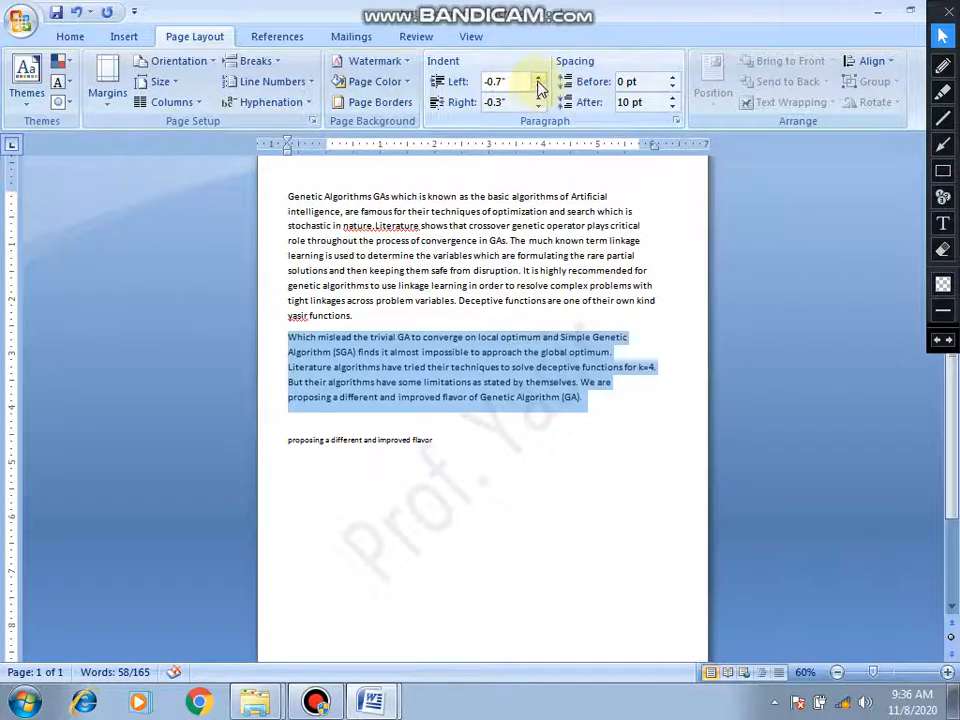
Set the left indent of the selected second paragraph to 0".
left_click(538, 80)
left_click(538, 80)
left_click(538, 80)
left_click(538, 80)
left_click(538, 80)
left_click(538, 80)
left_click(538, 80)
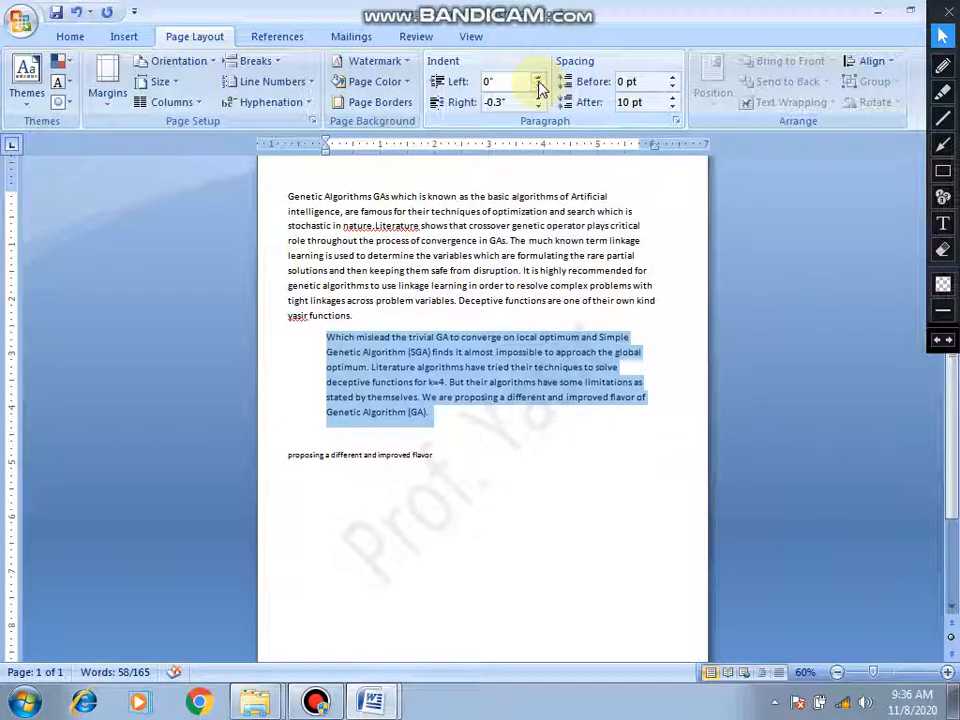
Set the second paragraph's left indent to -0.7".
left_click(538, 87)
left_click(538, 87)
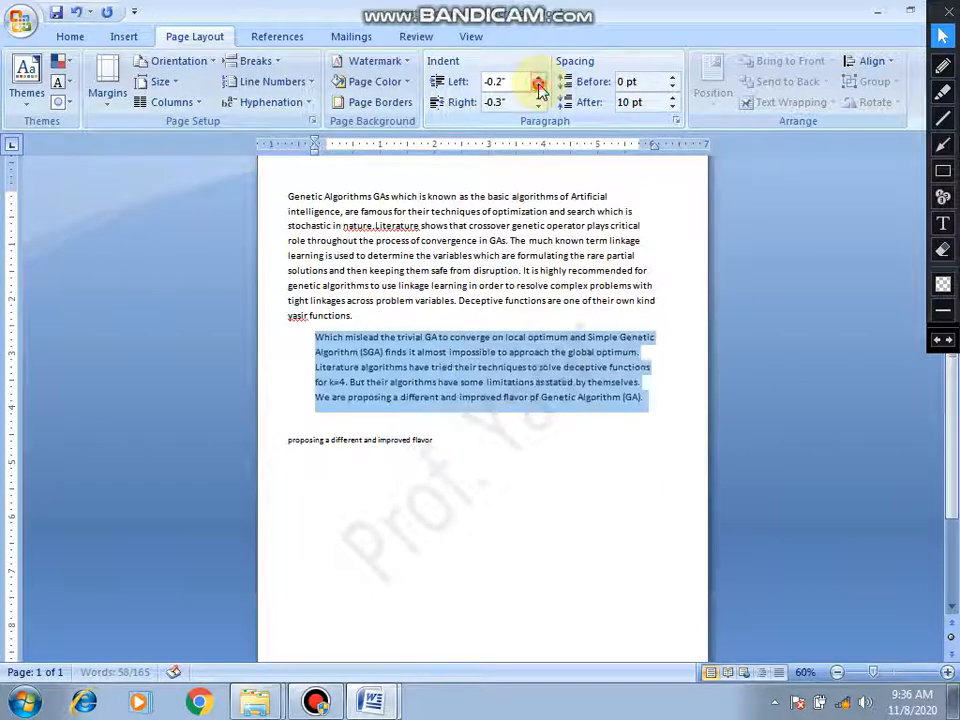
left_click(538, 87)
left_click(538, 87)
left_click(538, 87)
left_click(538, 87)
left_click(538, 87)
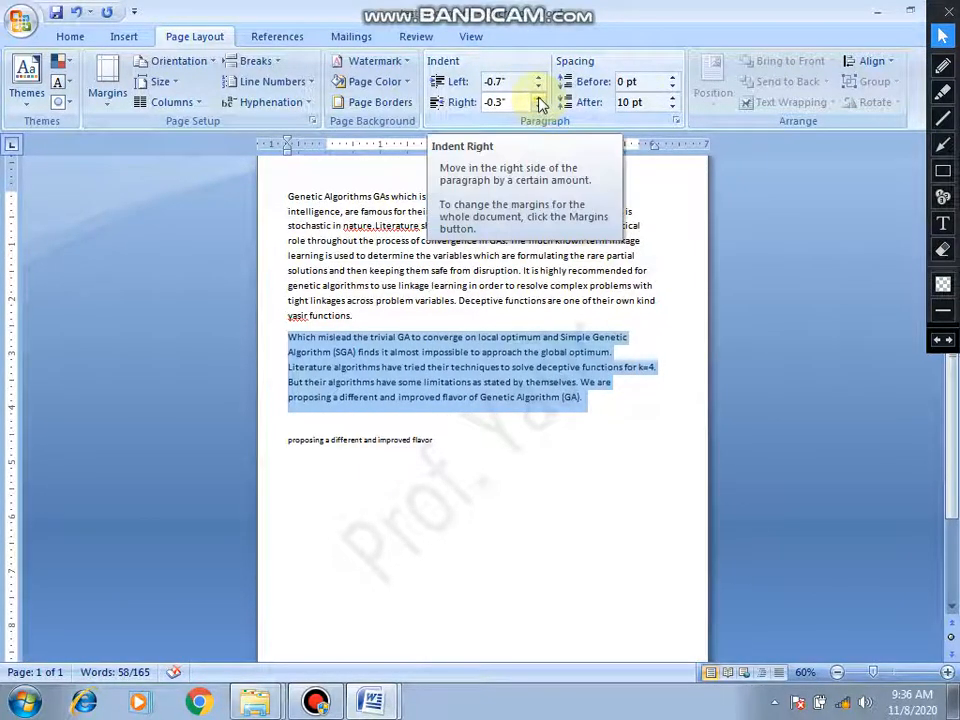
Set the second paragraph's right indent to -0.7" and deselect the text.
left_click(540, 107)
left_click(540, 107)
left_click(539, 108)
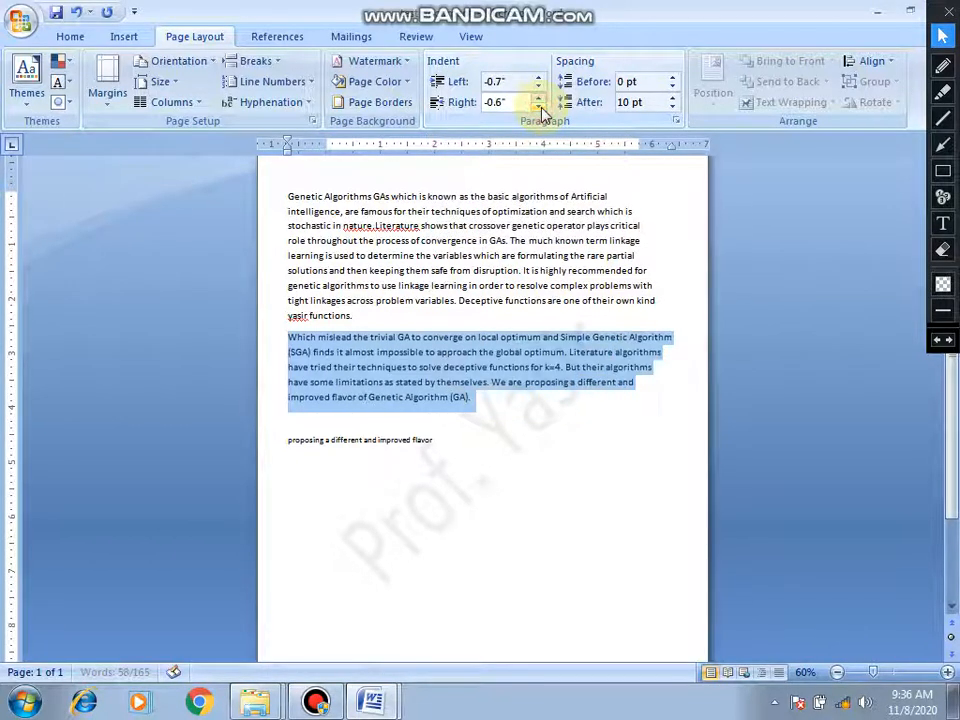
left_click(539, 108)
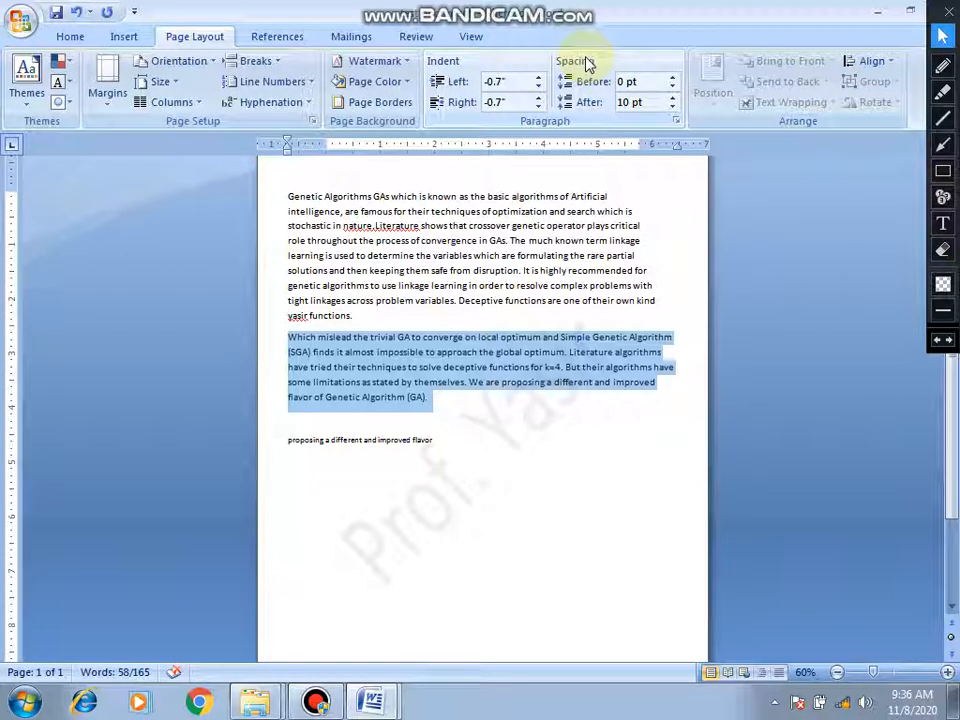
left_click(461, 372)
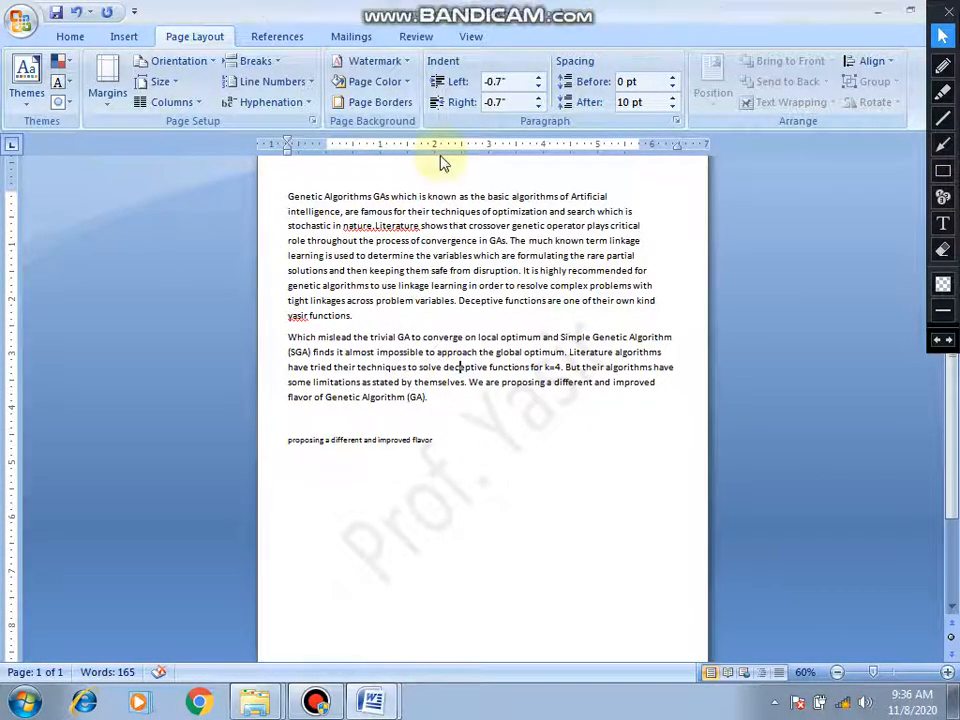
Set the spacing after the first paragraph, beginning "Genetic Algorithms GAs", to 54 pt.
left_click_drag(288, 196, 627, 212)
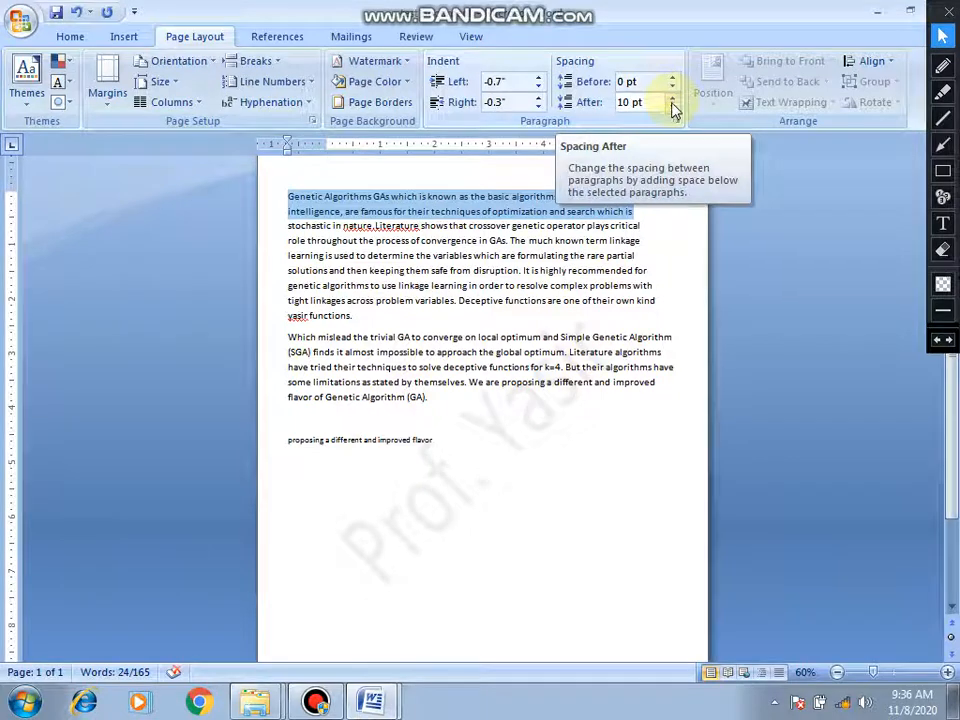
left_click(673, 97)
left_click(673, 97)
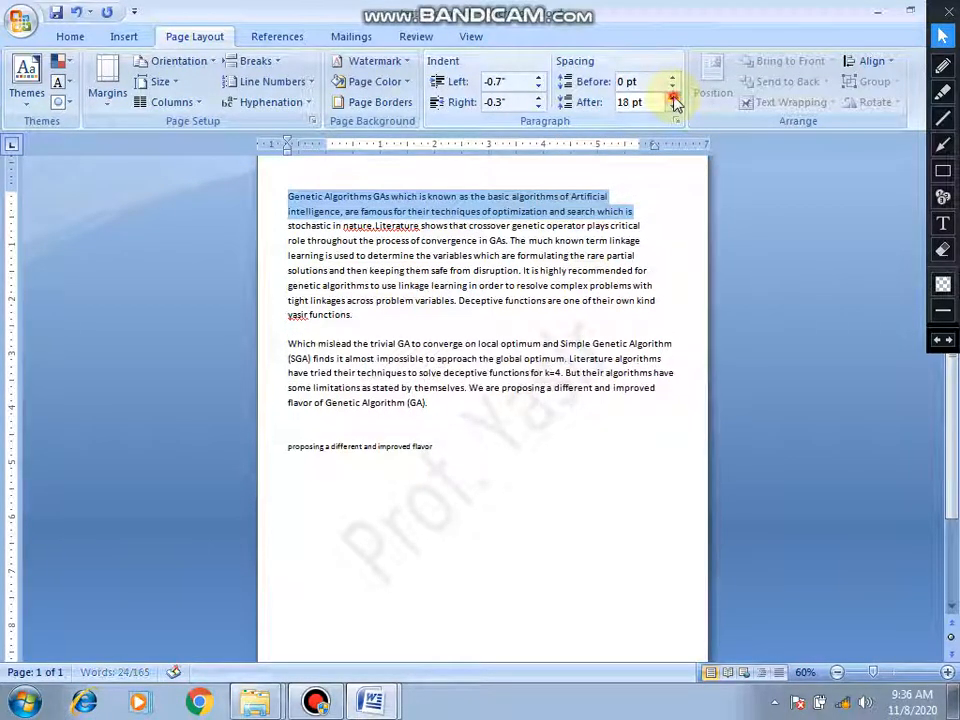
left_click(673, 97)
left_click(673, 97)
left_click(673, 97)
left_click(673, 97)
left_click(673, 97)
left_click(673, 97)
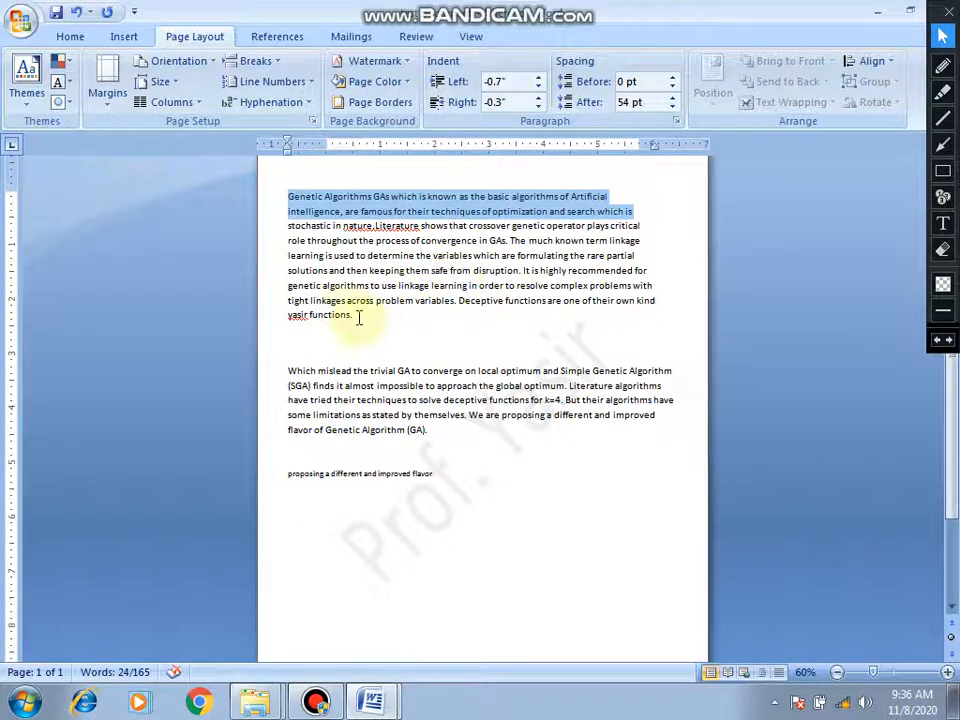
left_click_drag(357, 358, 283, 197)
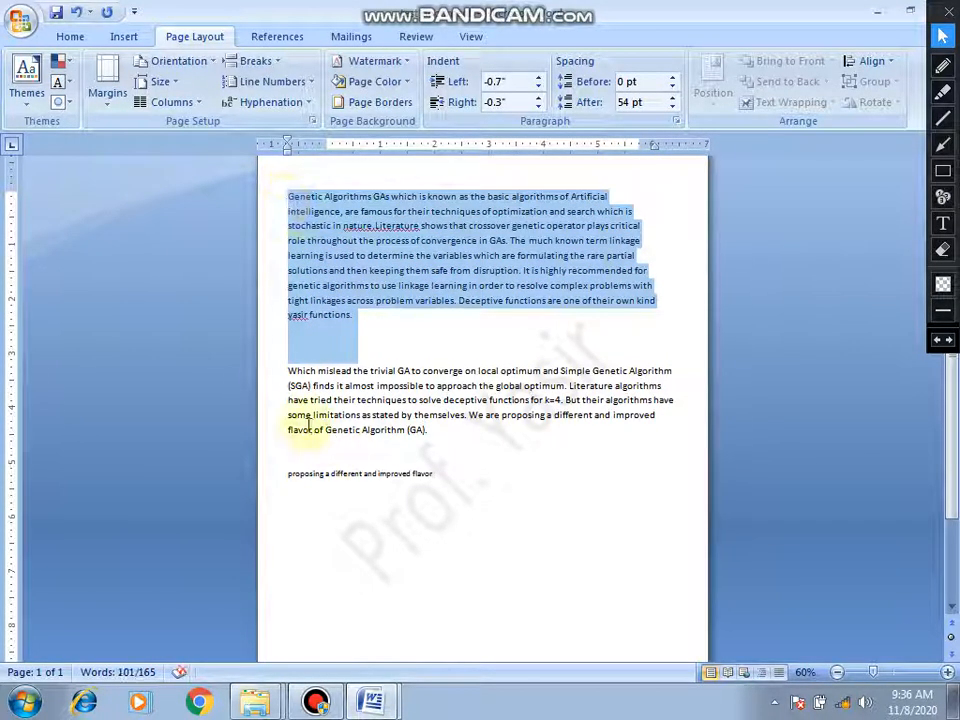
Set the spacing after the second paragraph and the blank line below it to 42 pt.
left_click_drag(287, 370, 452, 452)
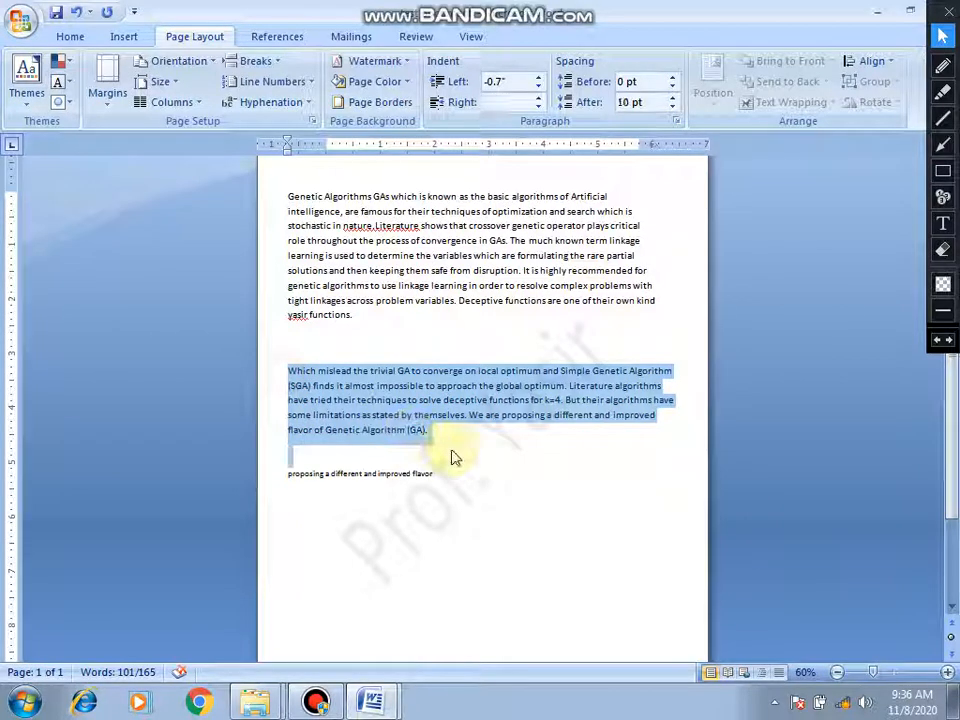
left_click(673, 99)
left_click(673, 99)
left_click(673, 99)
left_click(673, 99)
left_click(673, 99)
left_click(673, 99)
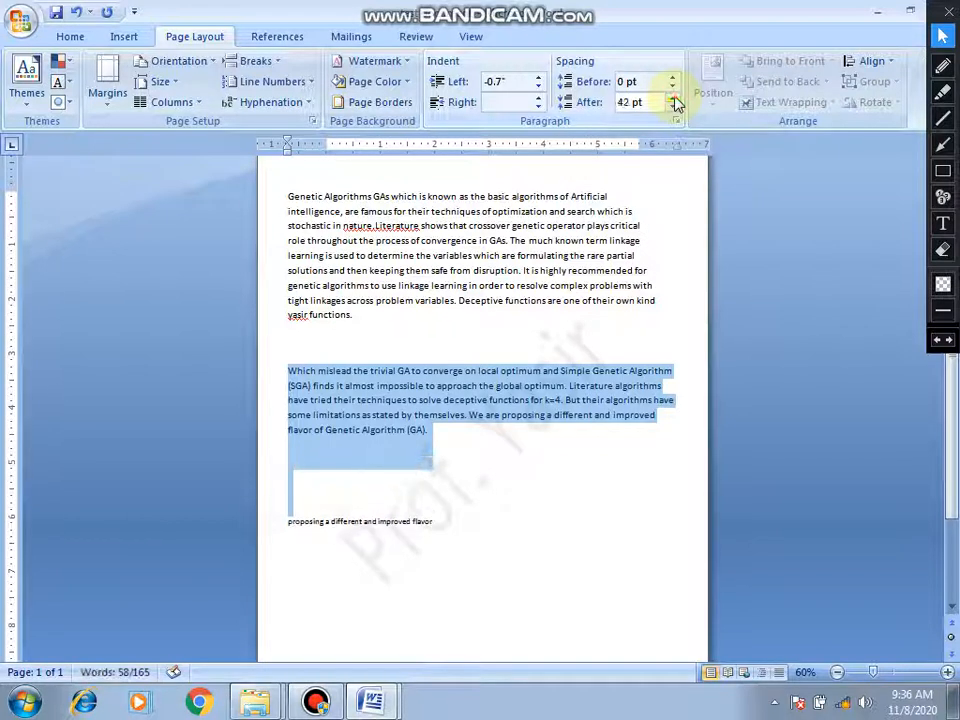
left_click(488, 302)
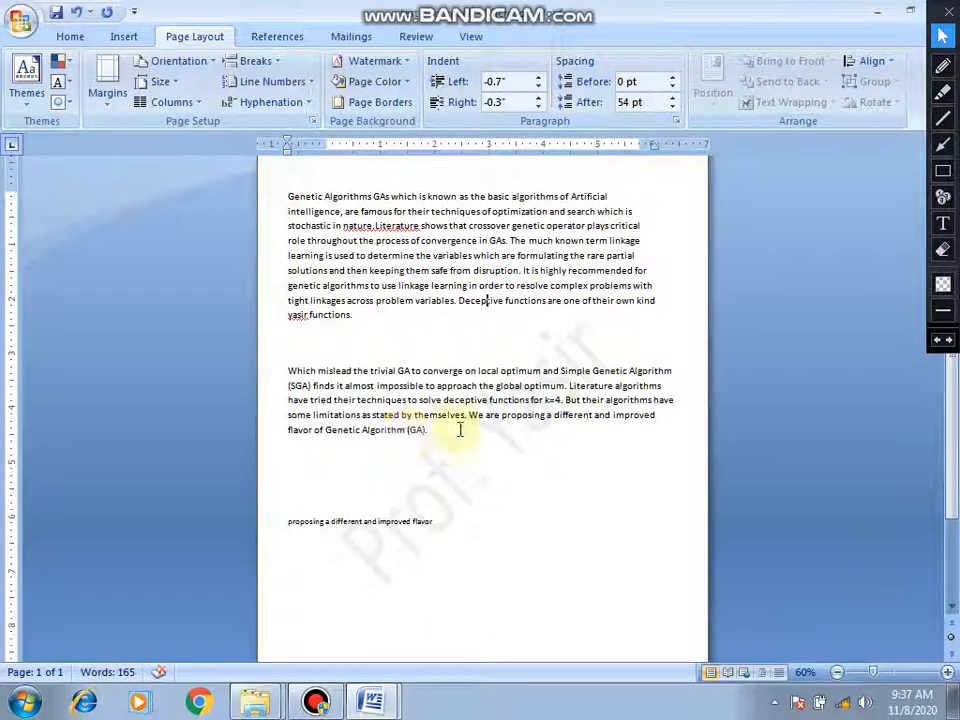
Select the entire document and set the spacing after all paragraphs to 54 pt.
key("ctrl+a")
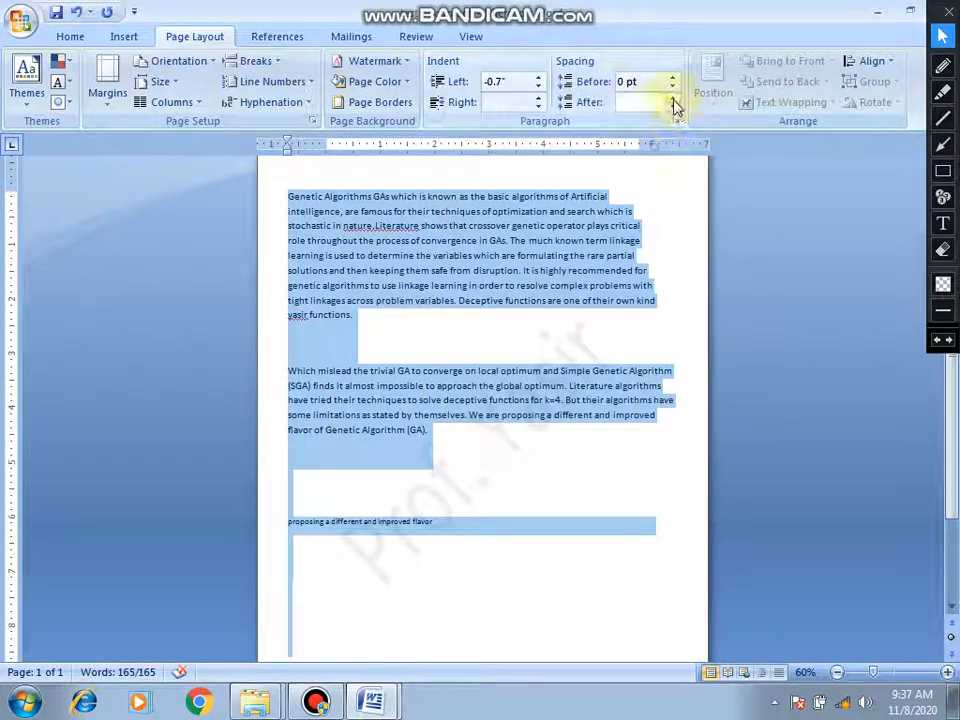
left_click(673, 99)
left_click(673, 99)
left_click(673, 99)
left_click(673, 99)
left_click(673, 99)
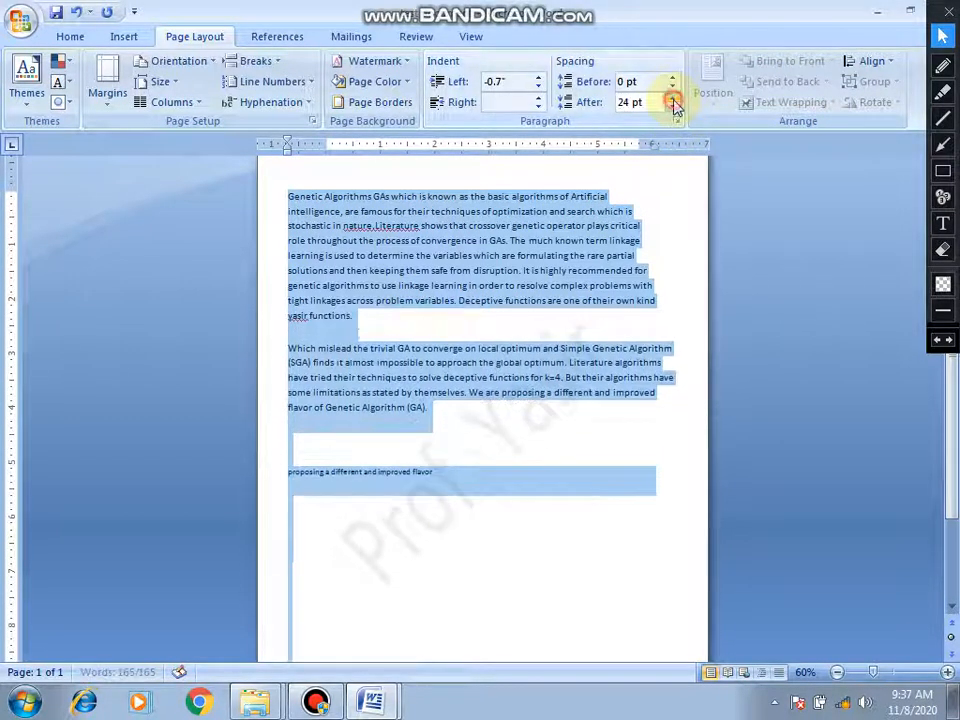
left_click(673, 99)
left_click(673, 99)
left_click(673, 99)
left_click(673, 99)
left_click(673, 99)
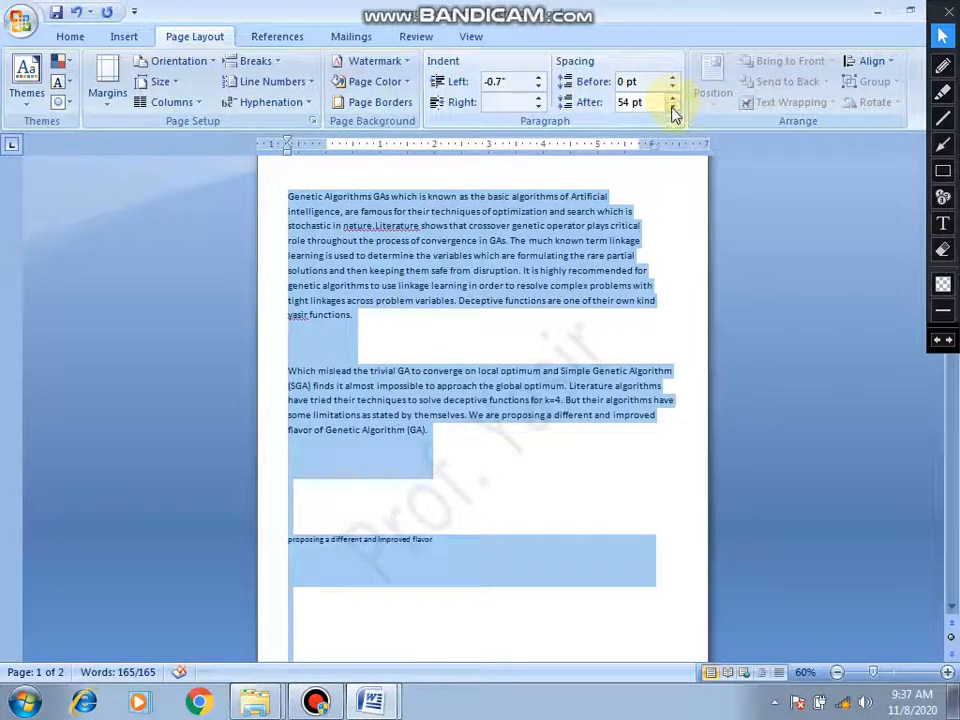
Reduce the spacing after all selected paragraphs to 0 pt and on to Auto.
left_click(673, 108)
left_click(673, 108)
left_click(673, 108)
left_click(673, 108)
left_click(673, 108)
left_click(673, 108)
left_click(673, 108)
left_click(673, 108)
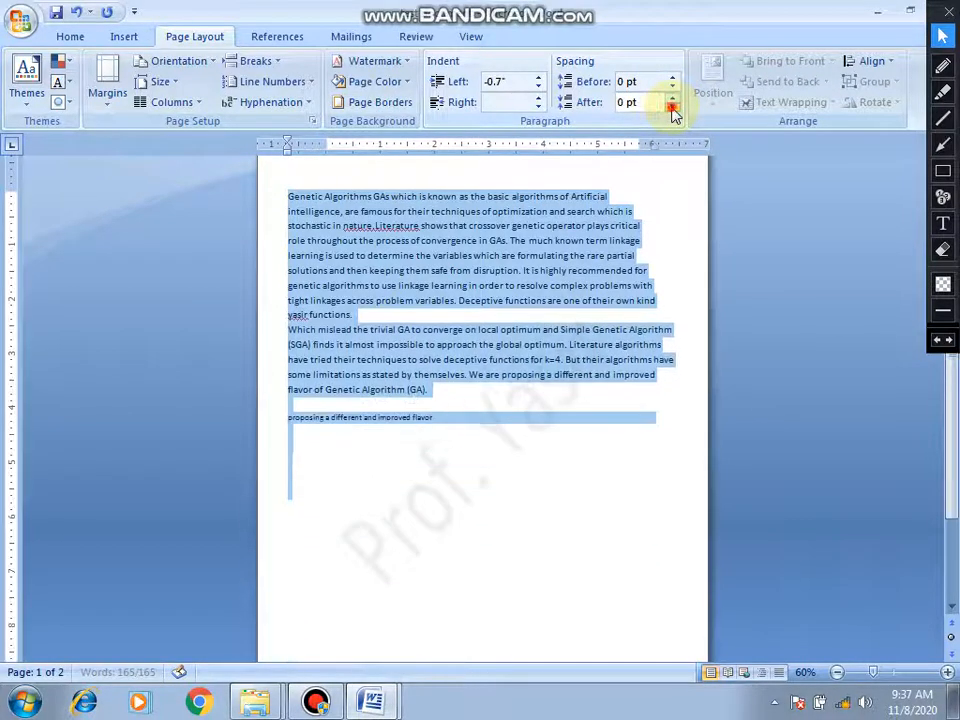
left_click(673, 108)
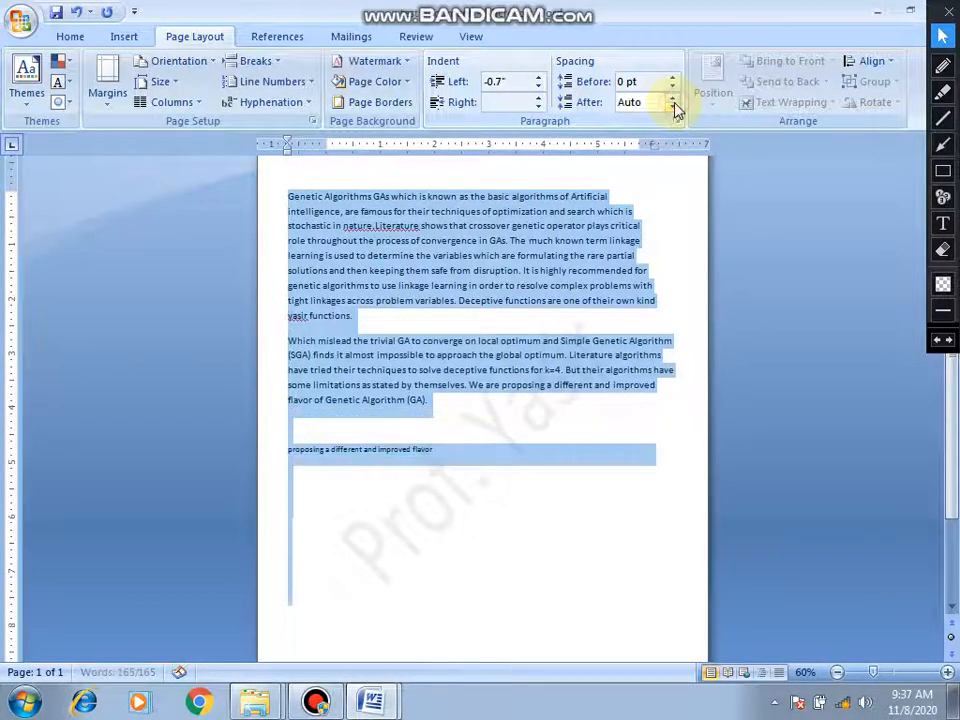
Set the spacing after every paragraph in the document to 42 pt and deselect the text.
left_click(673, 99)
left_click(673, 99)
left_click(673, 99)
left_click(673, 99)
left_click(673, 99)
left_click(673, 99)
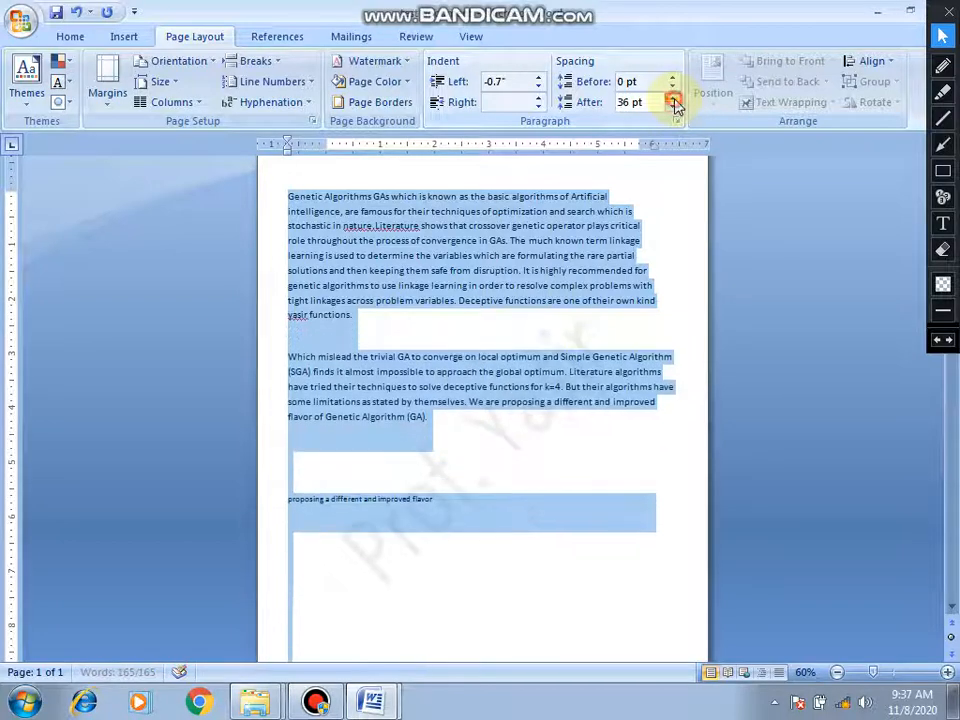
left_click(673, 99)
left_click(507, 434)
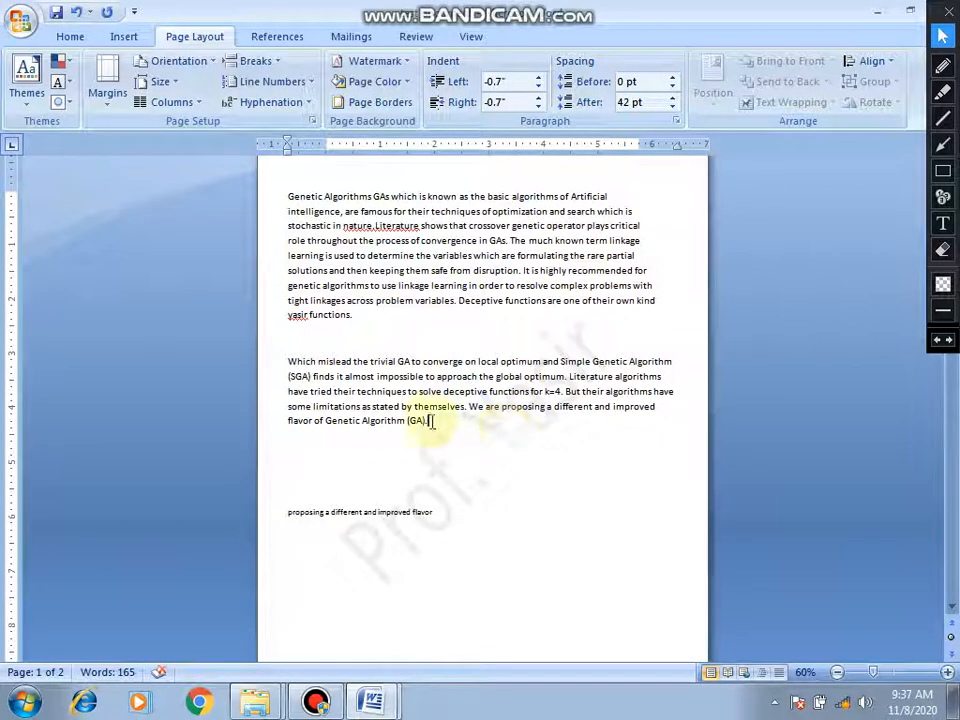
Select the second paragraph, beginning "Which mislead the trivial GA", and set its spacing before to 36 pt.
left_click_drag(432, 421, 274, 366)
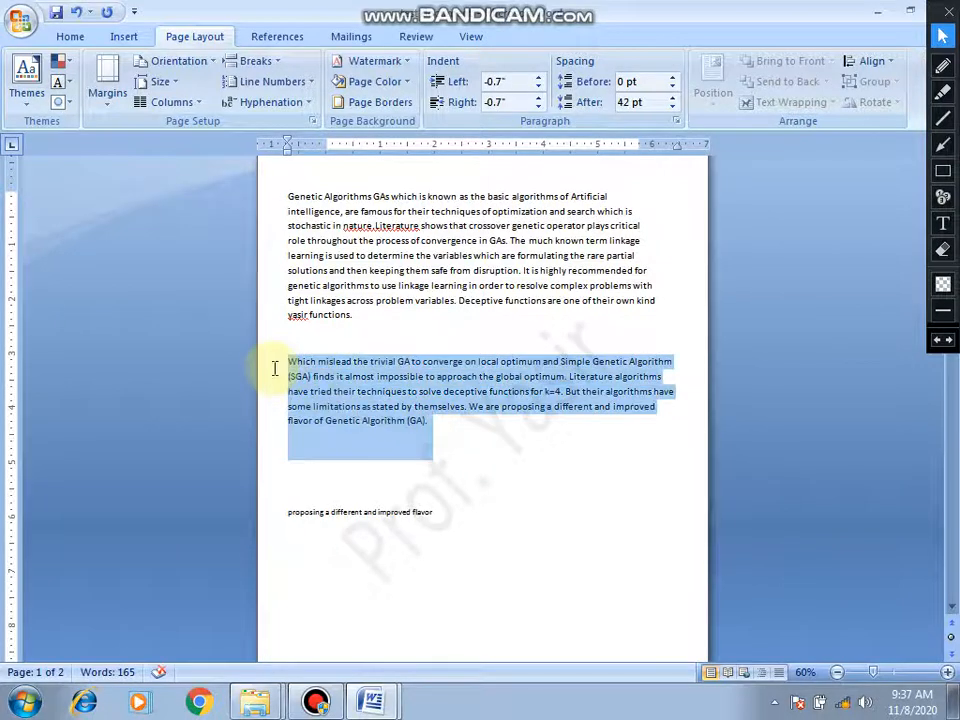
left_click(673, 78)
left_click(673, 78)
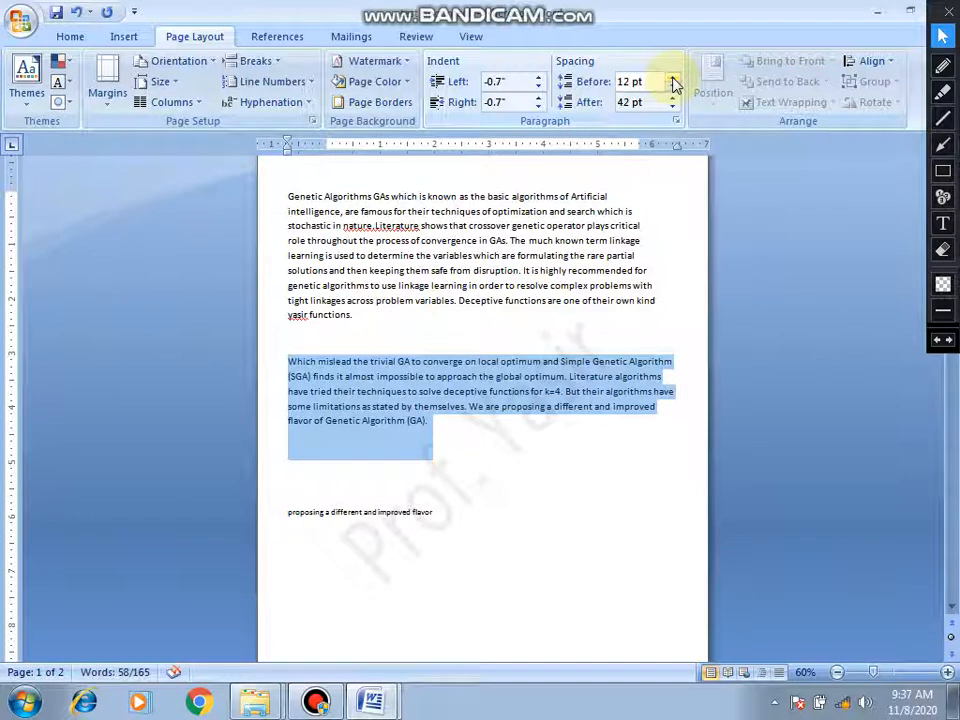
left_click(673, 78)
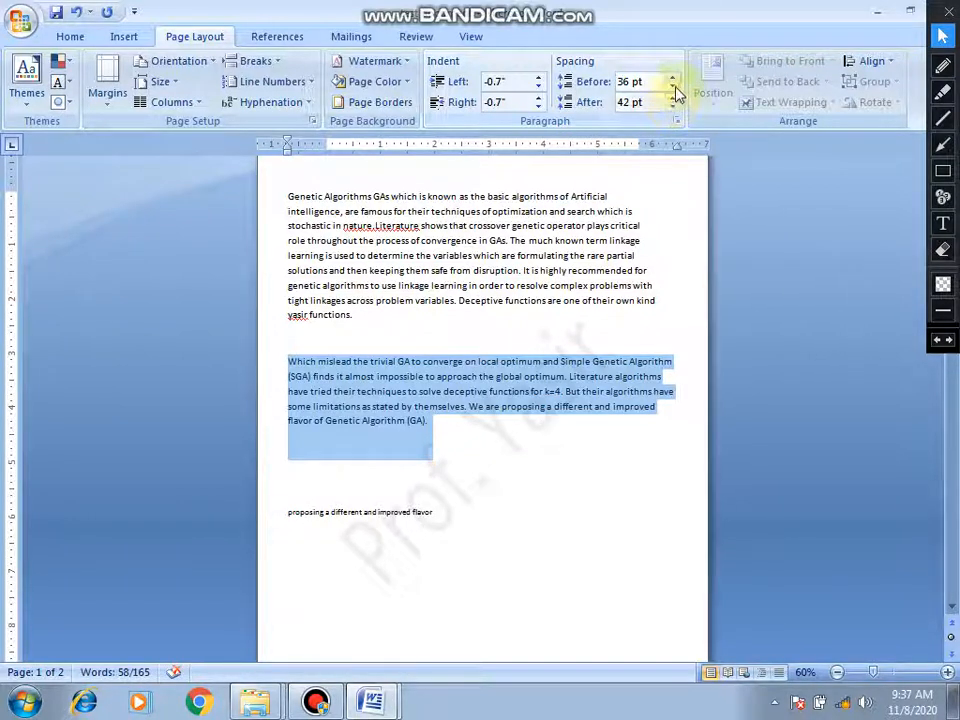
Reduce the second paragraph's spacing before to 6 pt.
left_click(673, 89)
left_click(673, 89)
left_click(673, 89)
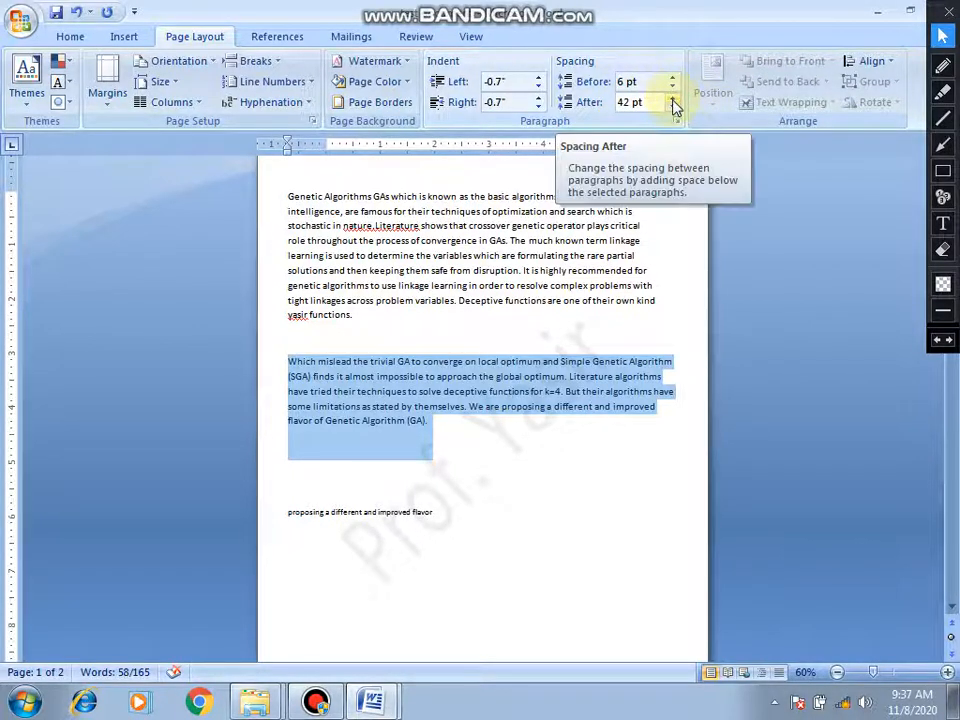
Set the second paragraph's spacing after to 10 pt.
left_click(621, 103)
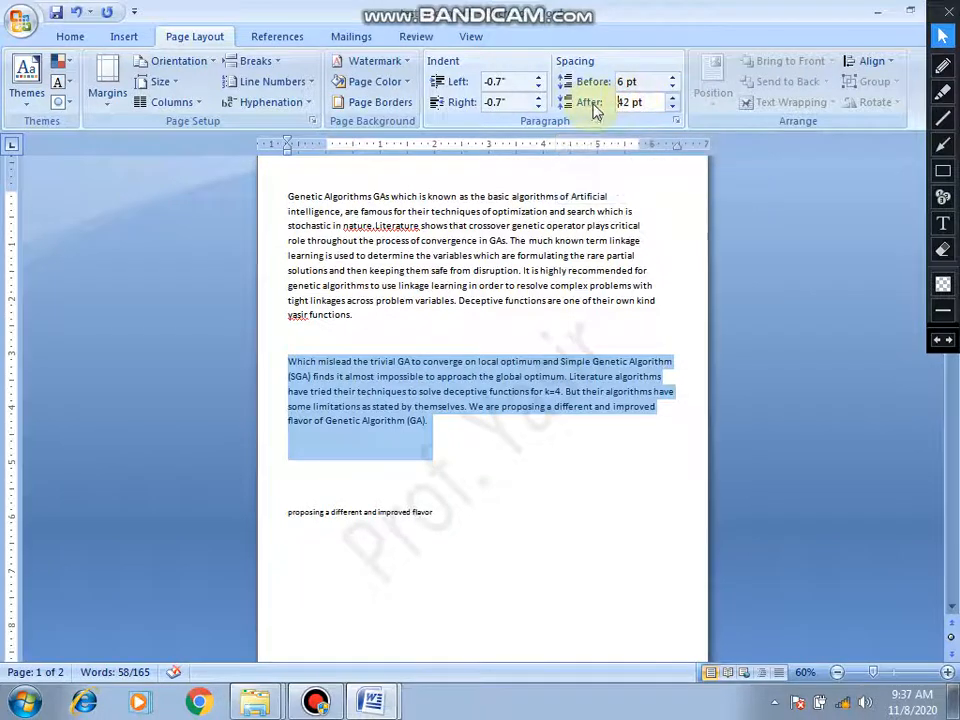
left_click_drag(619, 102, 649, 101)
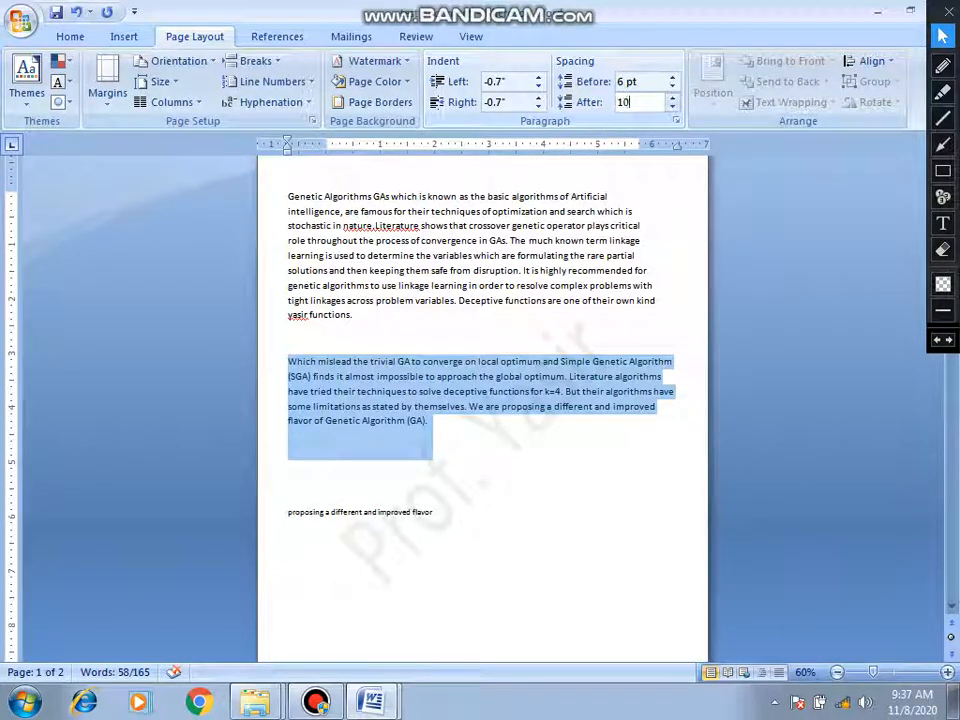
type("10")
key("Return")
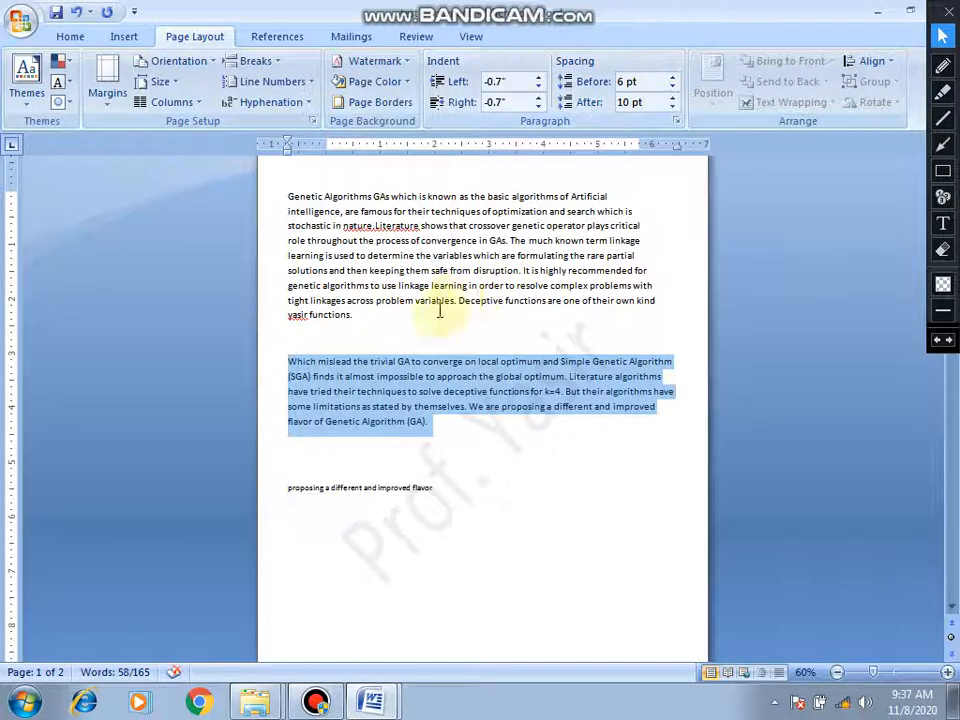
Select the first paragraph and increase its spacing after to 72 pt.
left_click_drag(365, 317, 290, 205)
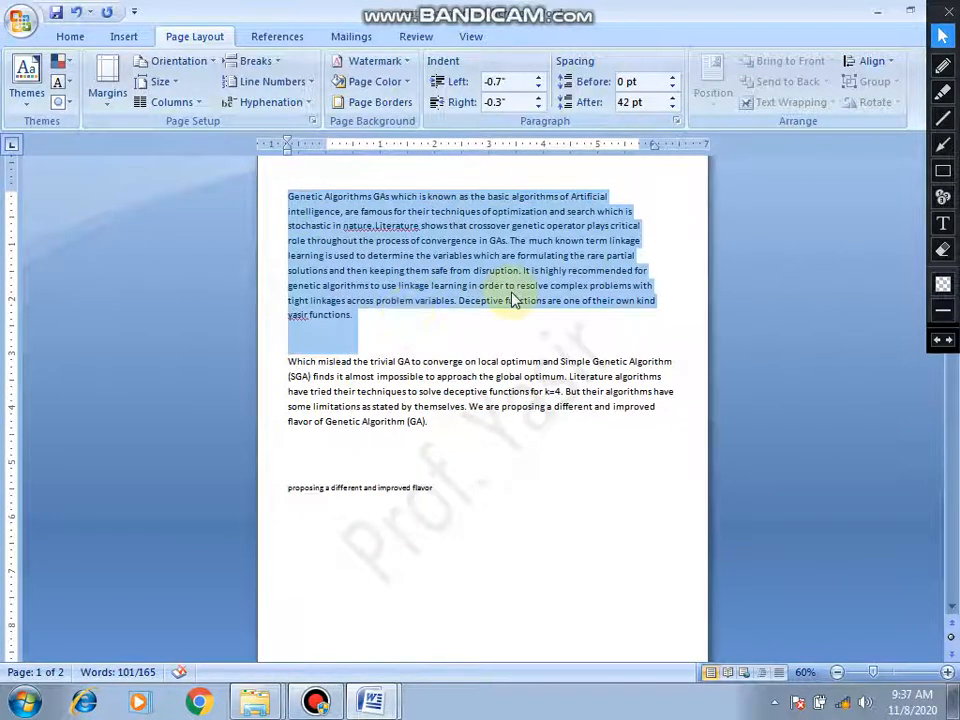
left_click(673, 98)
left_click(673, 98)
left_click(673, 98)
left_click(673, 98)
left_click(673, 98)
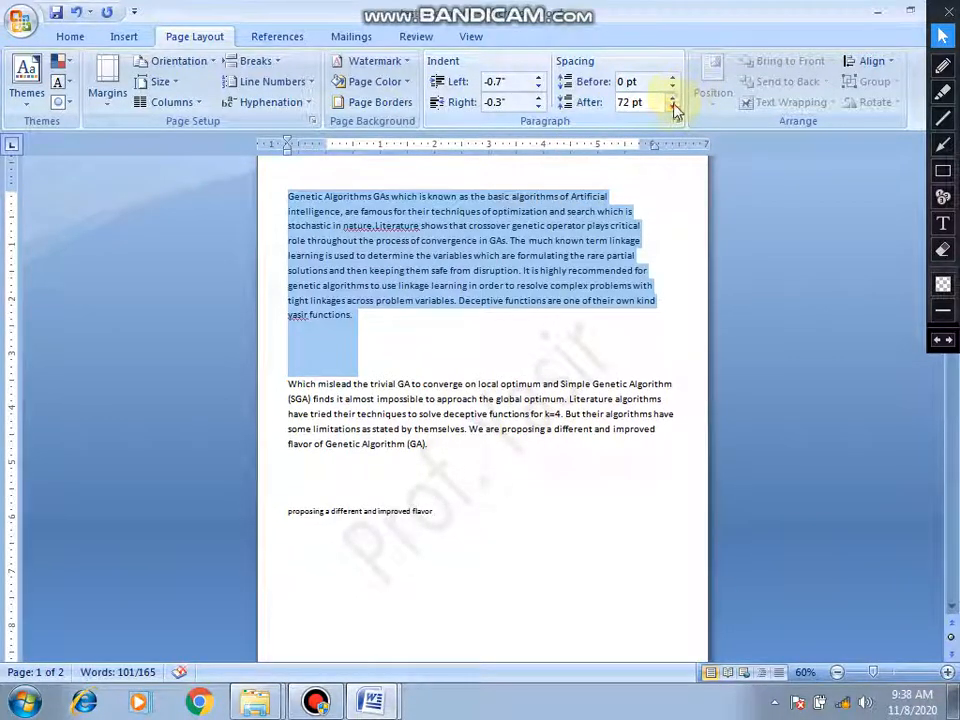
Lower the first paragraph's spacing after to Auto.
left_click(674, 108)
left_click(674, 108)
left_click(674, 108)
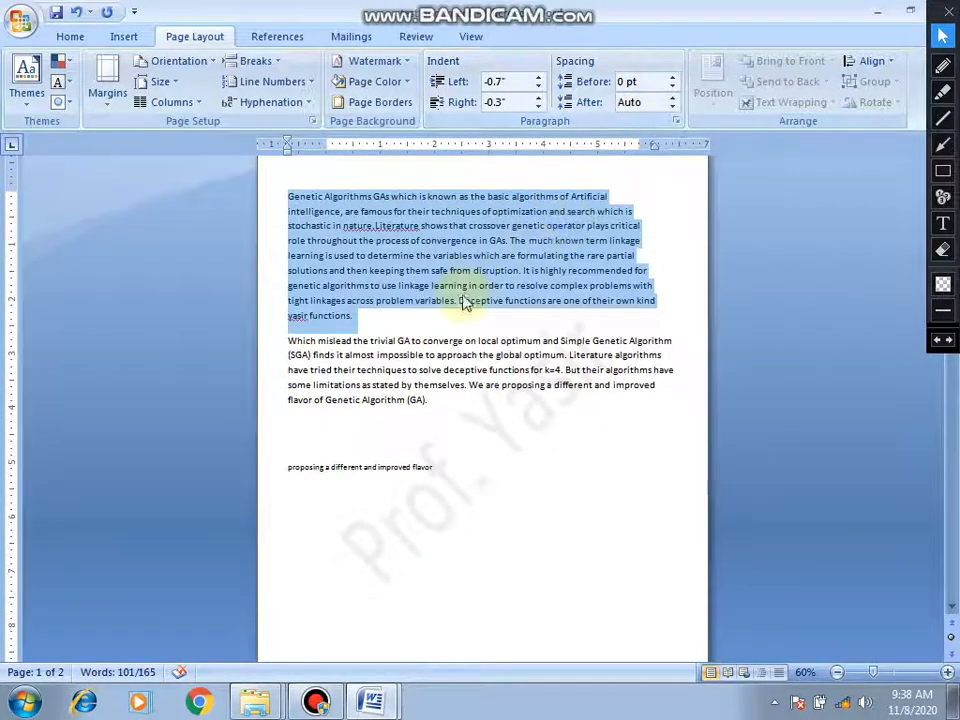
Select the second paragraph and increase its spacing before to 84 pt.
left_click_drag(443, 398, 277, 352)
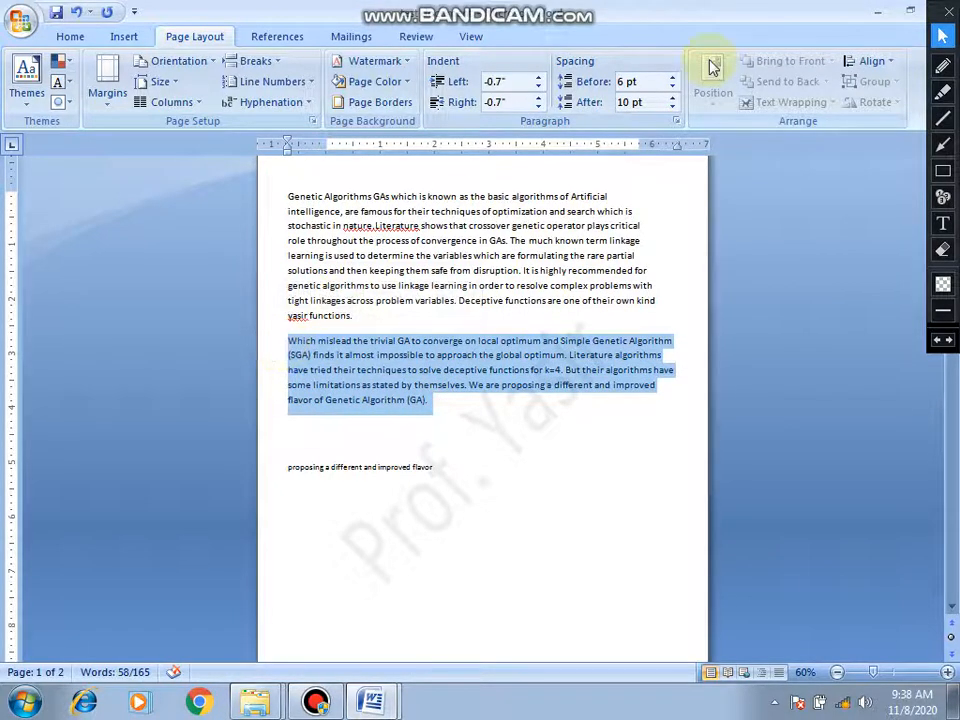
left_click(672, 81)
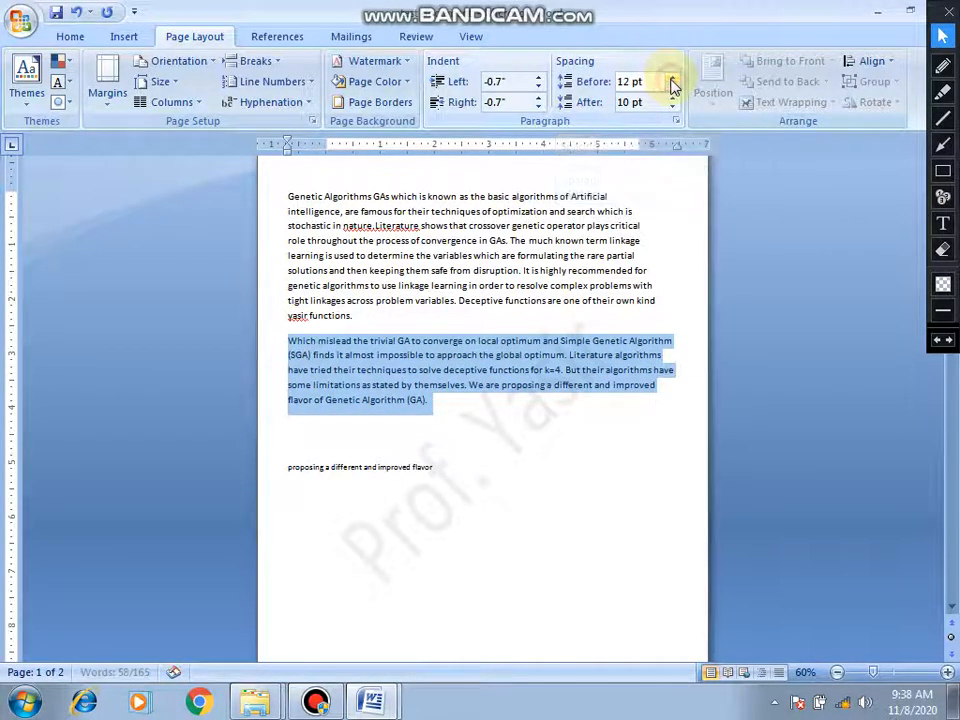
left_click(672, 81)
left_click(672, 81)
left_click(672, 81)
left_click(672, 81)
left_click(672, 81)
left_click(672, 81)
left_click(672, 81)
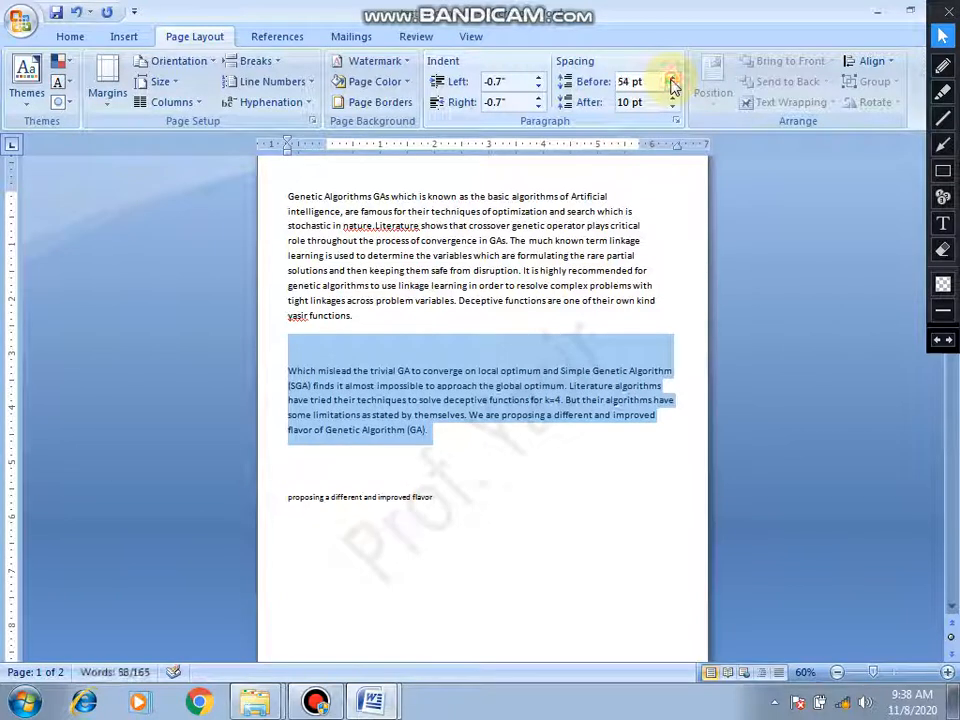
left_click(672, 81)
left_click(672, 81)
left_click(672, 81)
left_click(672, 81)
left_click(672, 81)
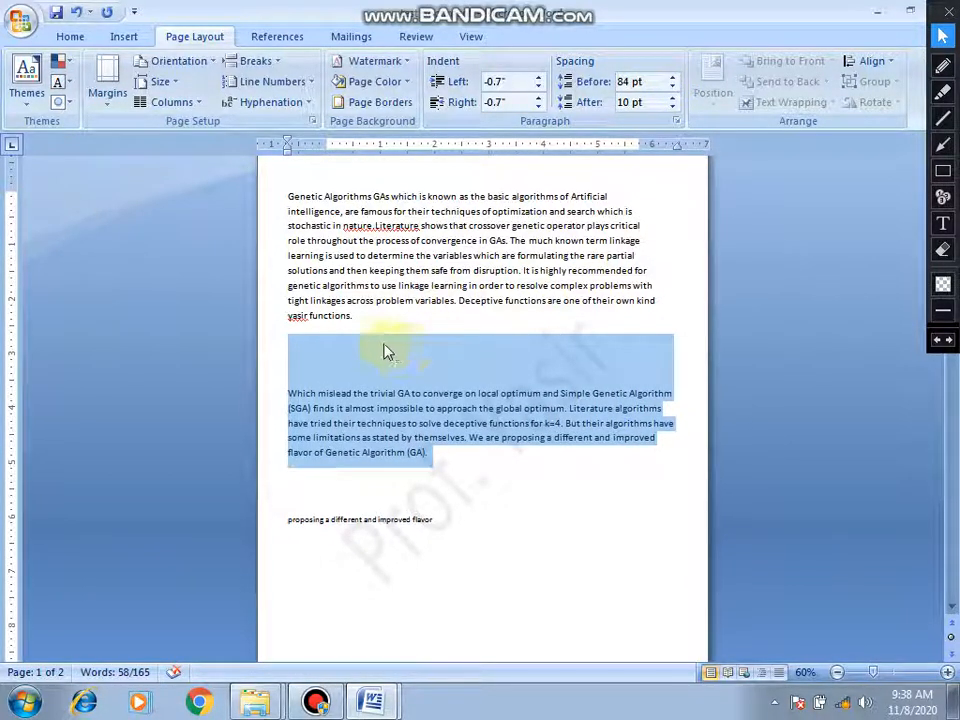
Increase the second paragraph's spacing after to 132 pt.
left_click(673, 97)
left_click(673, 97)
left_click(673, 97)
left_click_drag(672, 98, 672, 98)
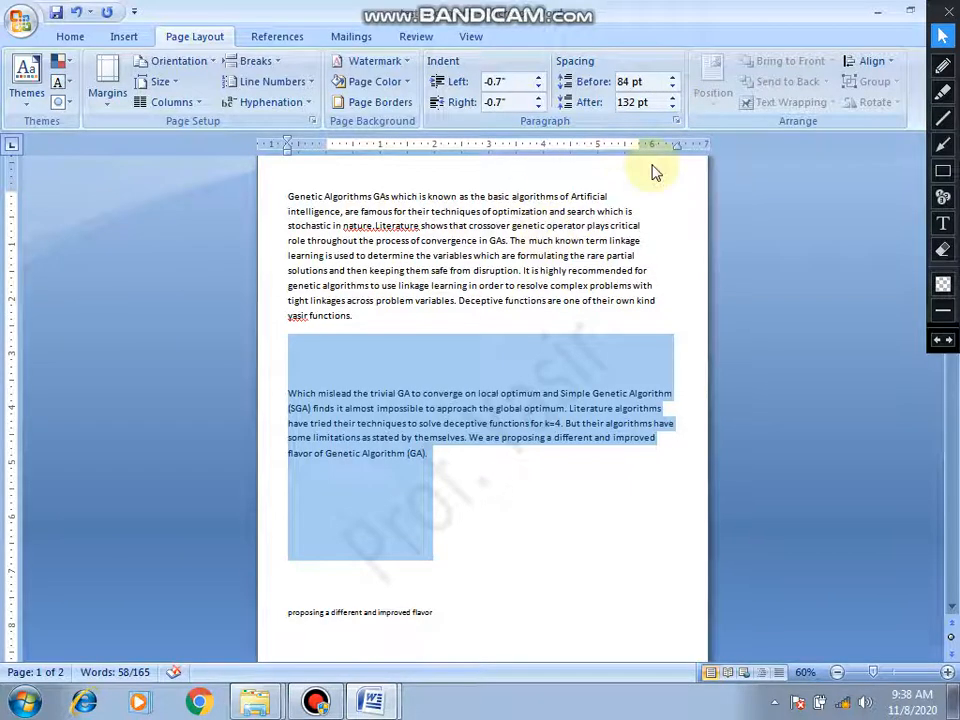
Select the opening lines of the first paragraph and set the line spacing to 2.5.
left_click(506, 315)
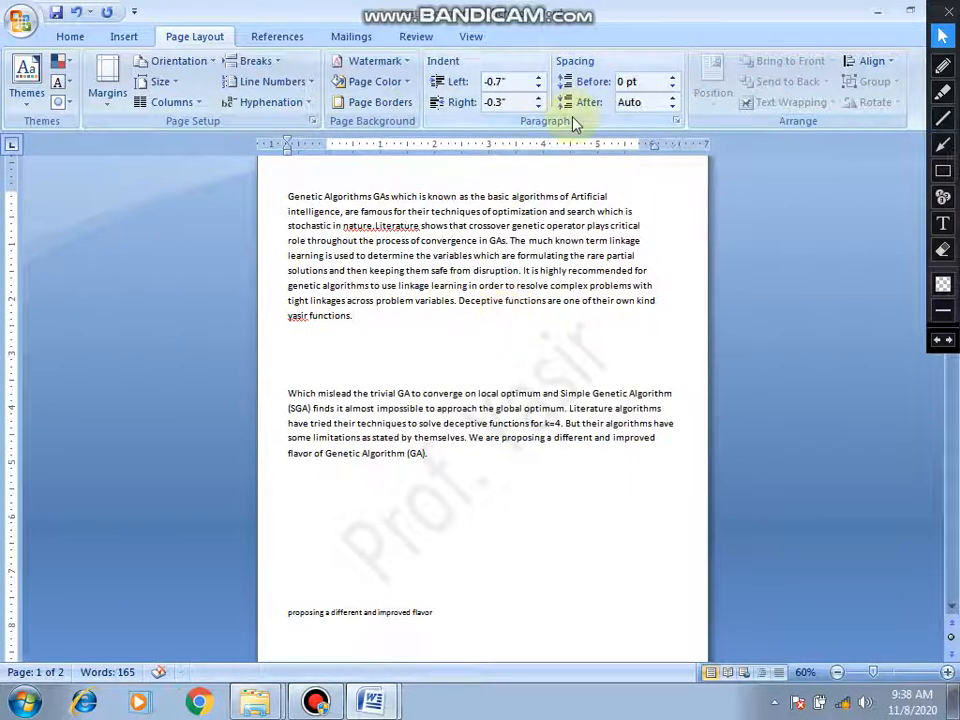
left_click(72, 37)
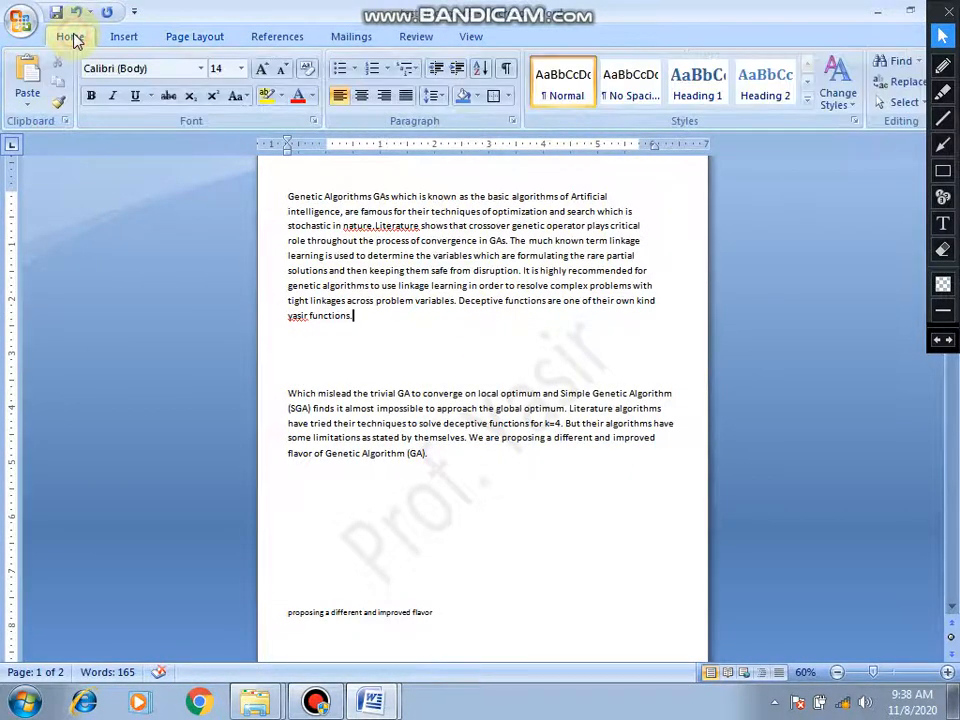
left_click_drag(288, 196, 633, 211)
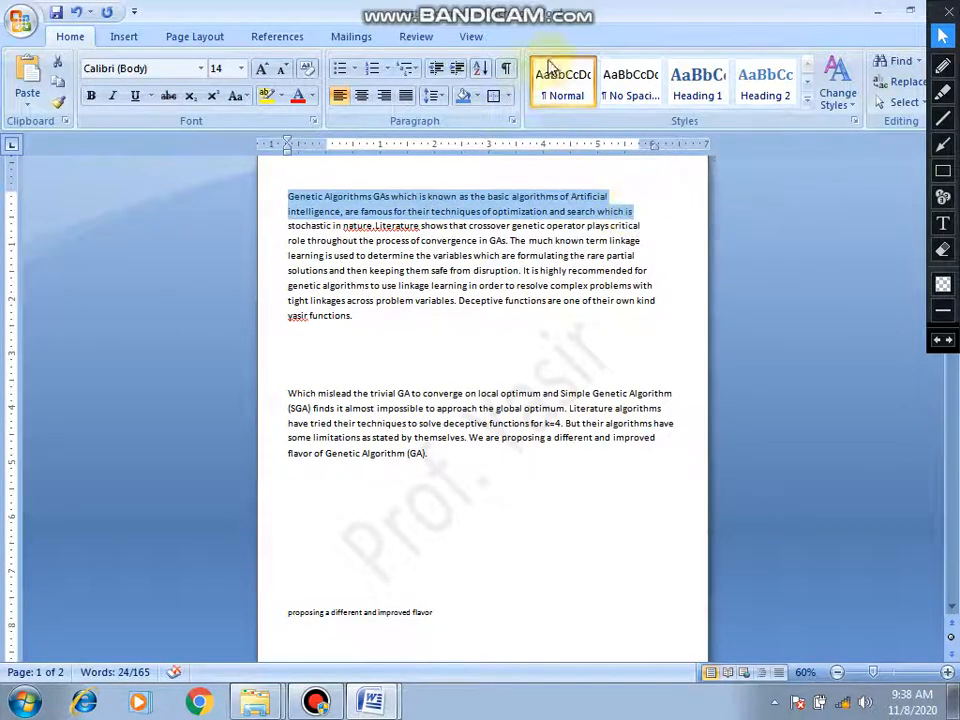
left_click(437, 96)
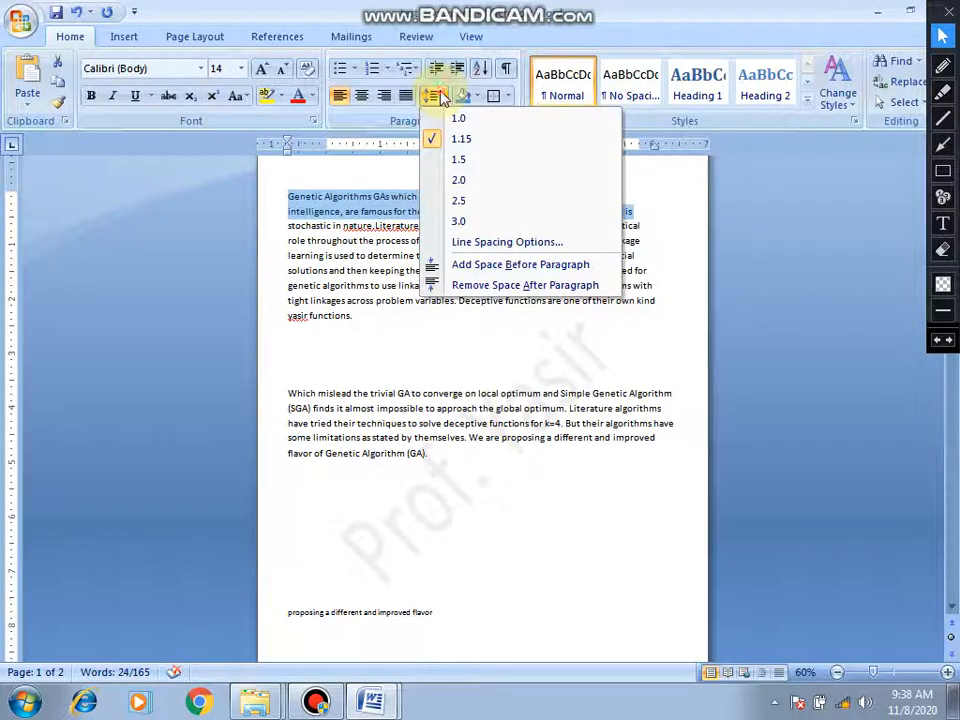
left_click(457, 204)
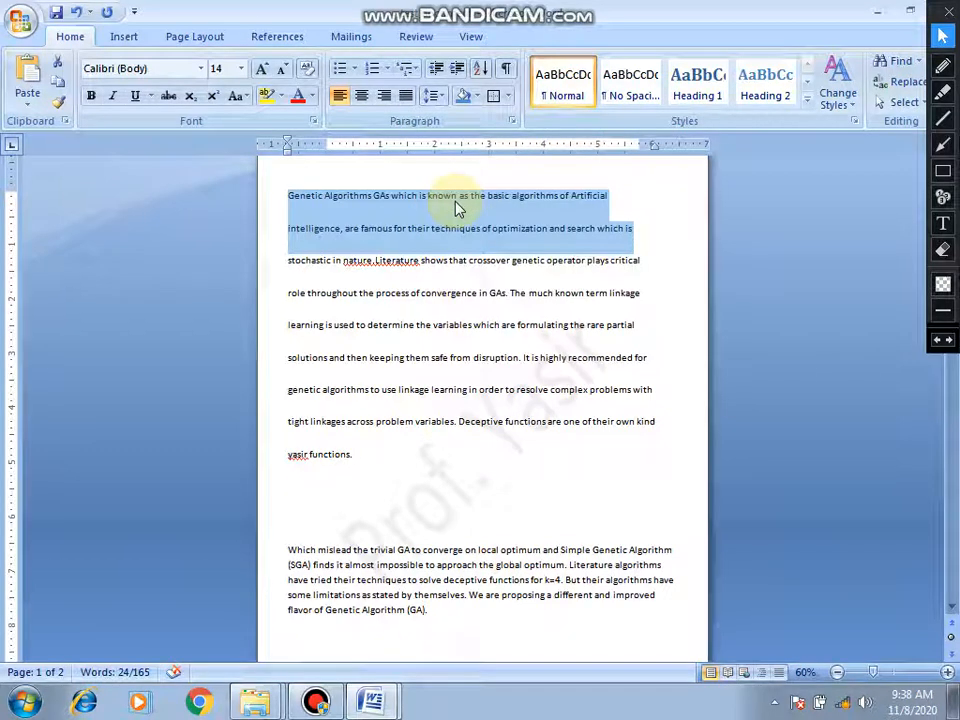
Select the whole first paragraph, try a line spacing of 1.0, and set it to 1.5.
left_click(381, 358)
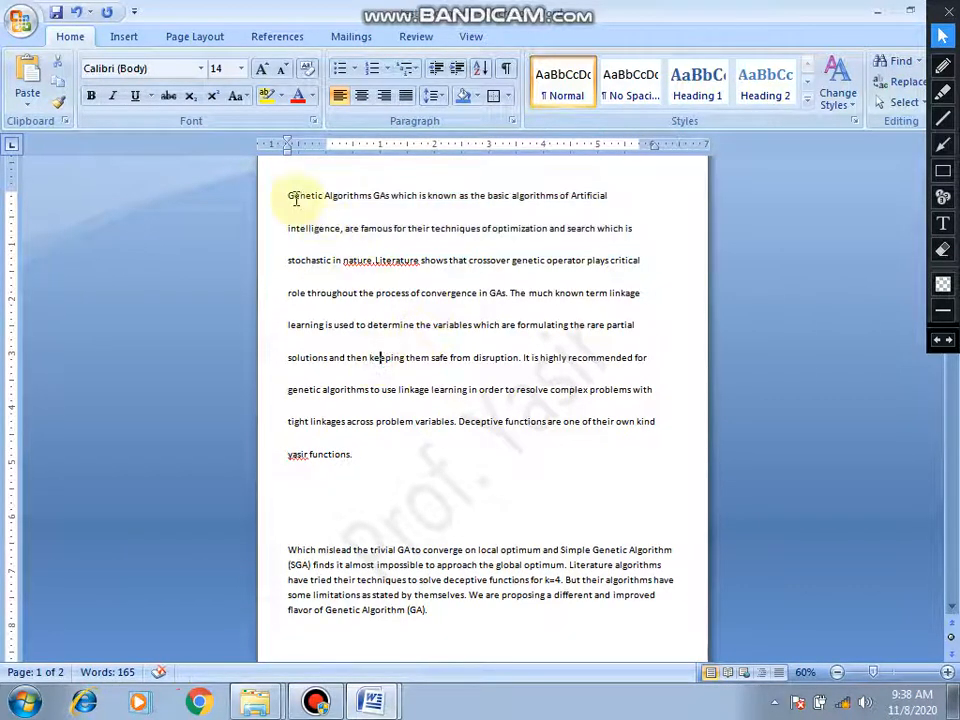
left_click_drag(296, 199, 379, 456)
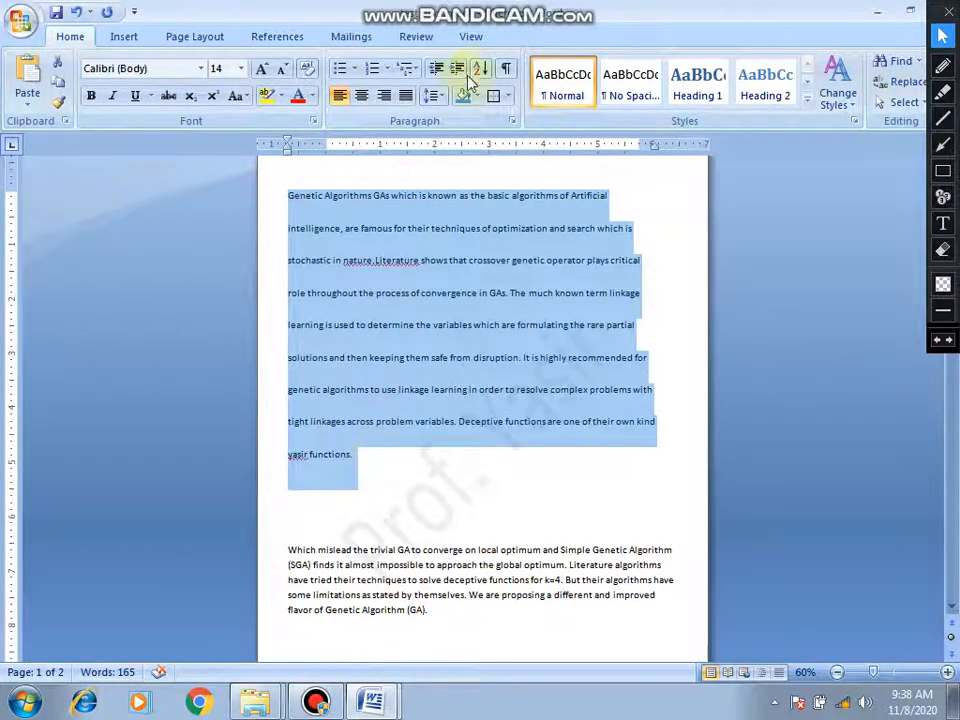
left_click(437, 97)
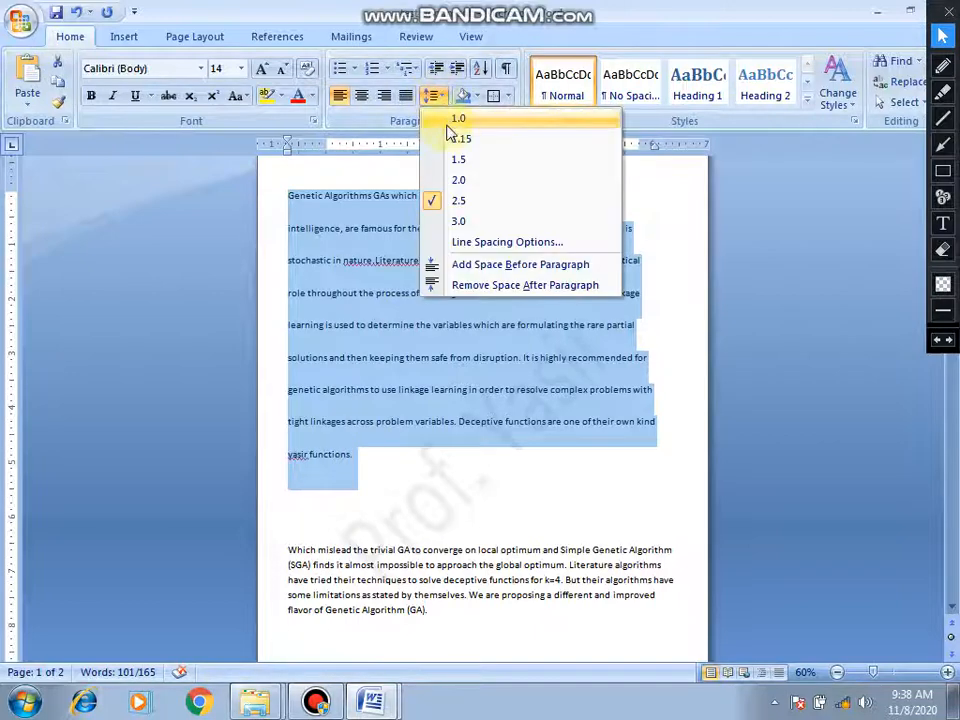
left_click(448, 124)
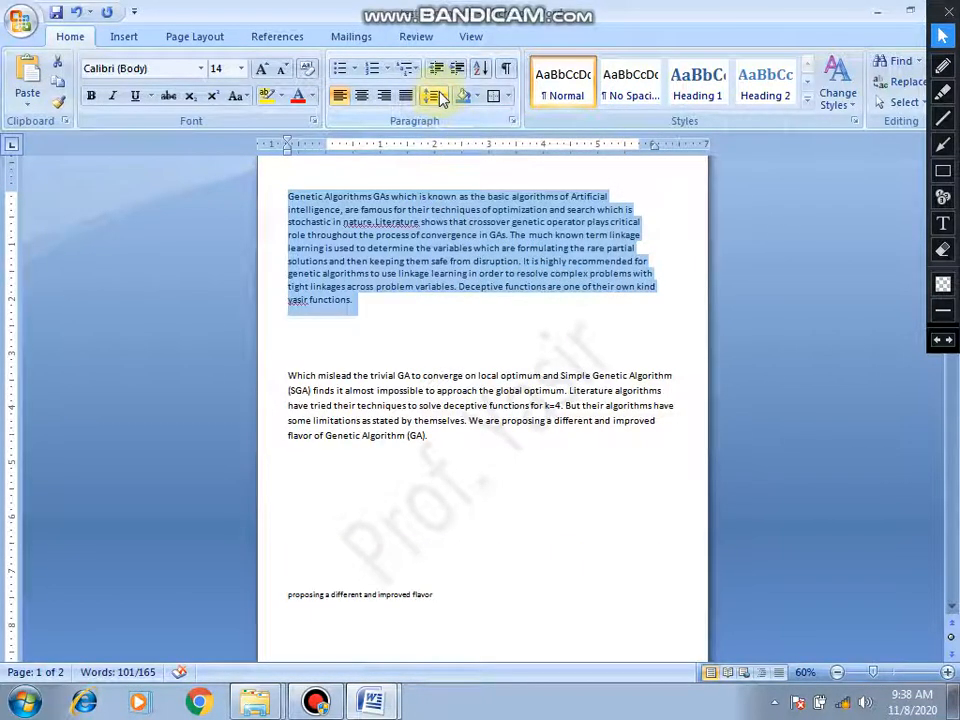
left_click(437, 96)
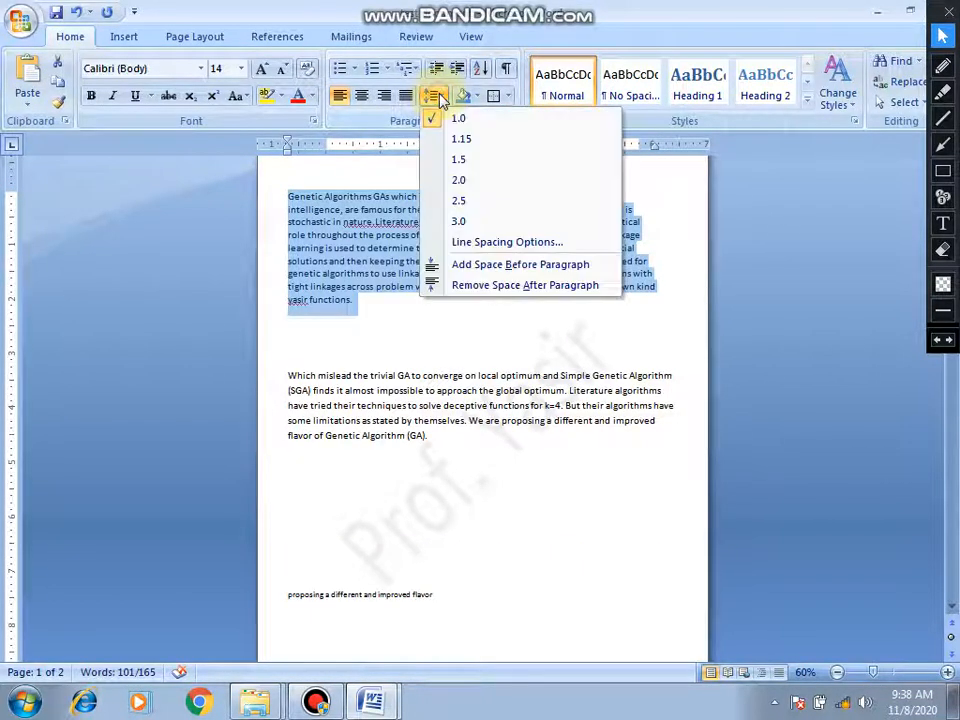
left_click(445, 158)
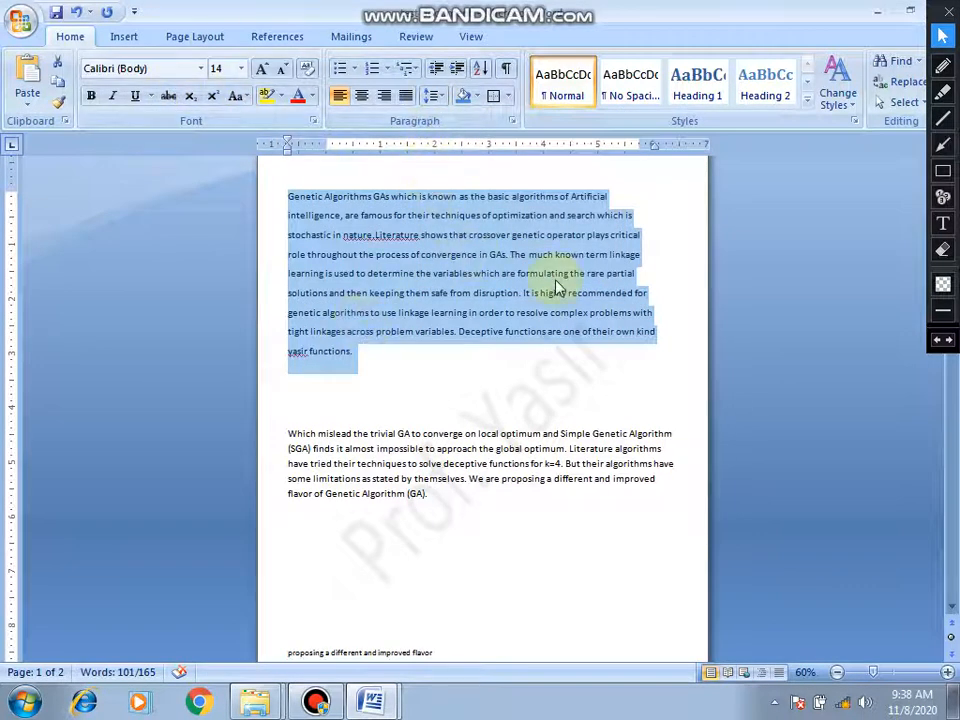
Examine the line spacing choices in the Paragraph dialog for the selected paragraph, and close it without changes.
left_click(513, 122)
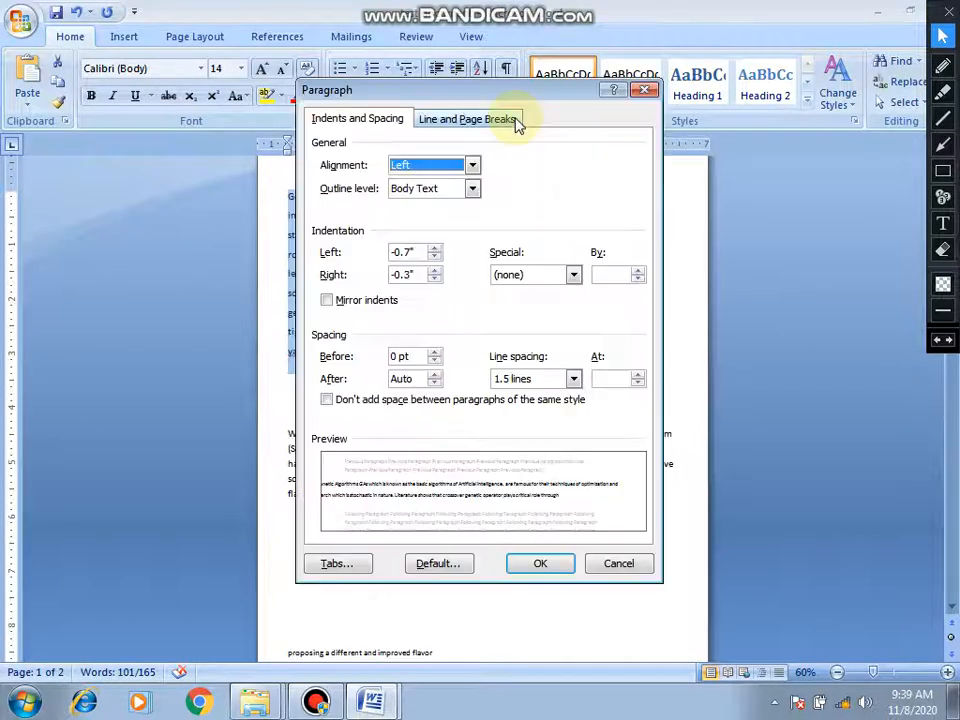
left_click(618, 565)
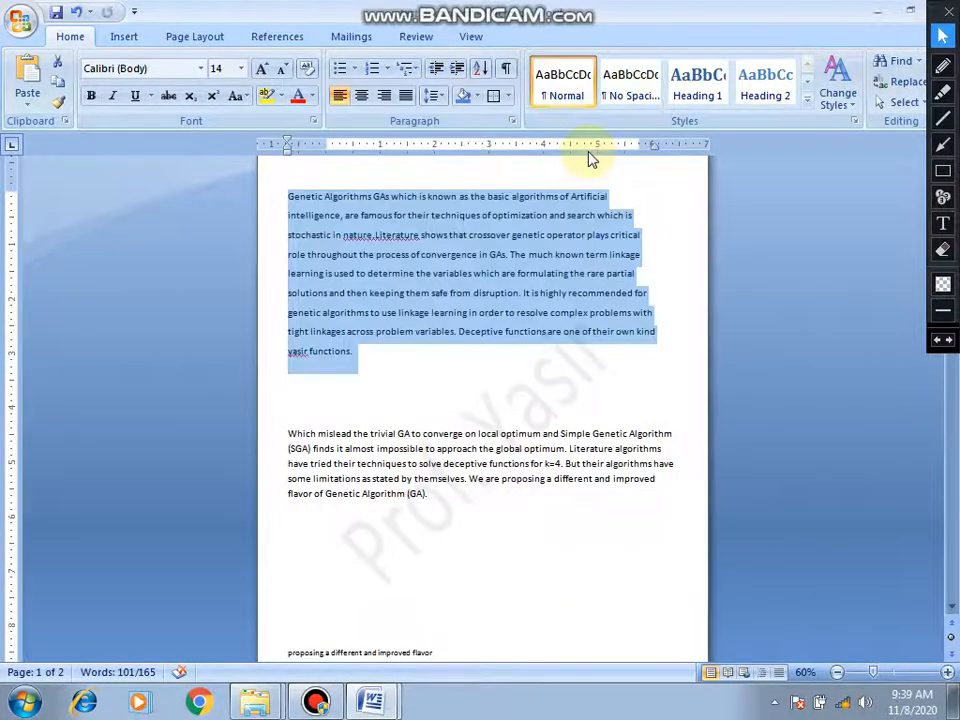
left_click(513, 122)
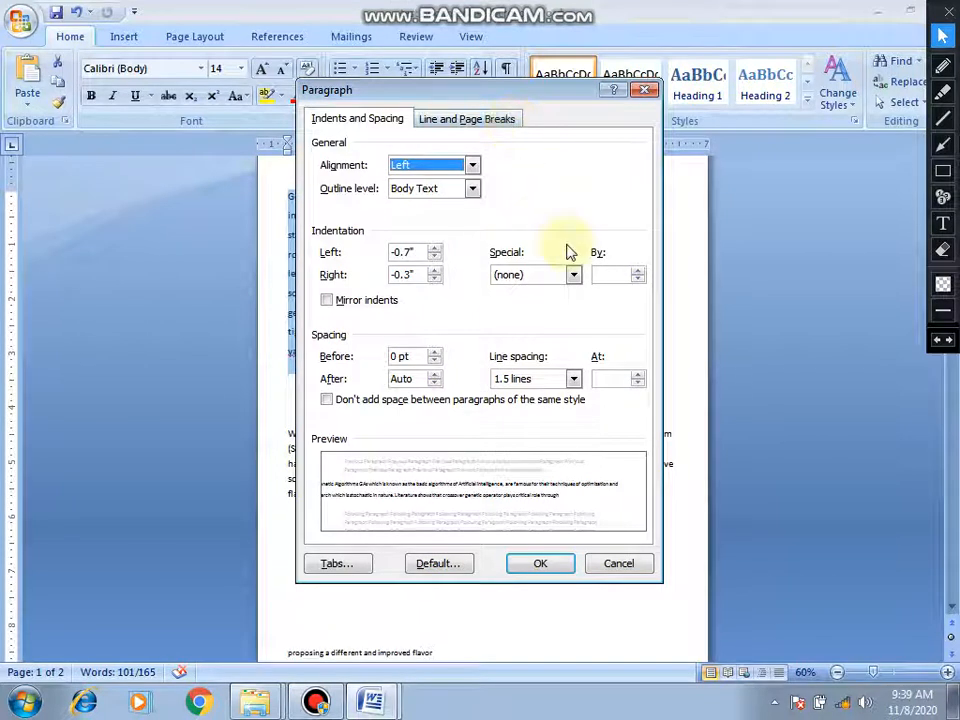
left_click(574, 382)
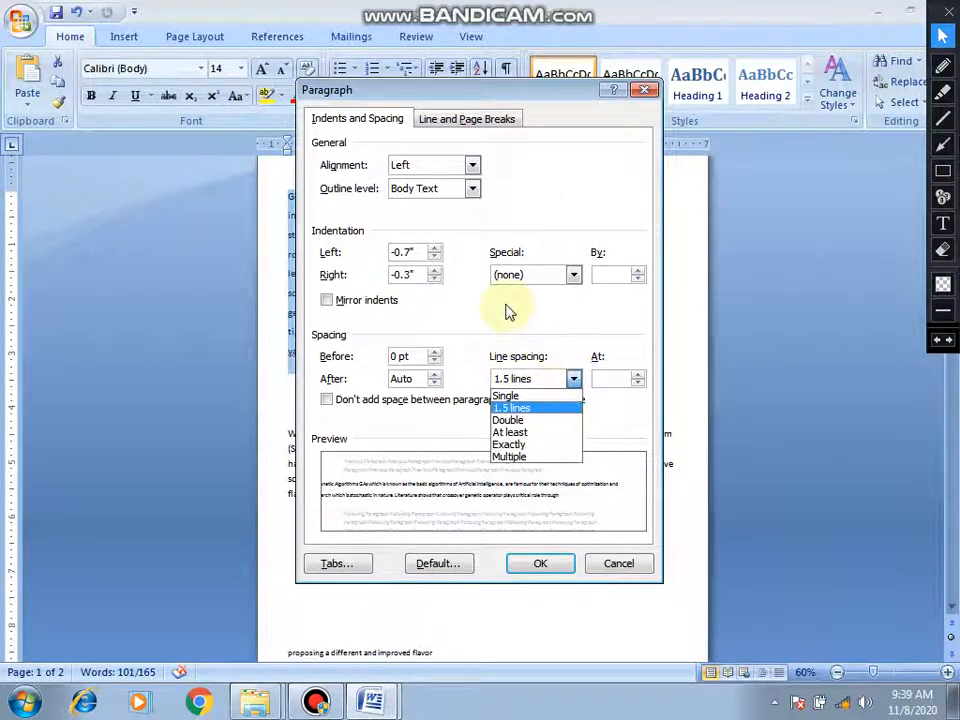
left_click(499, 314)
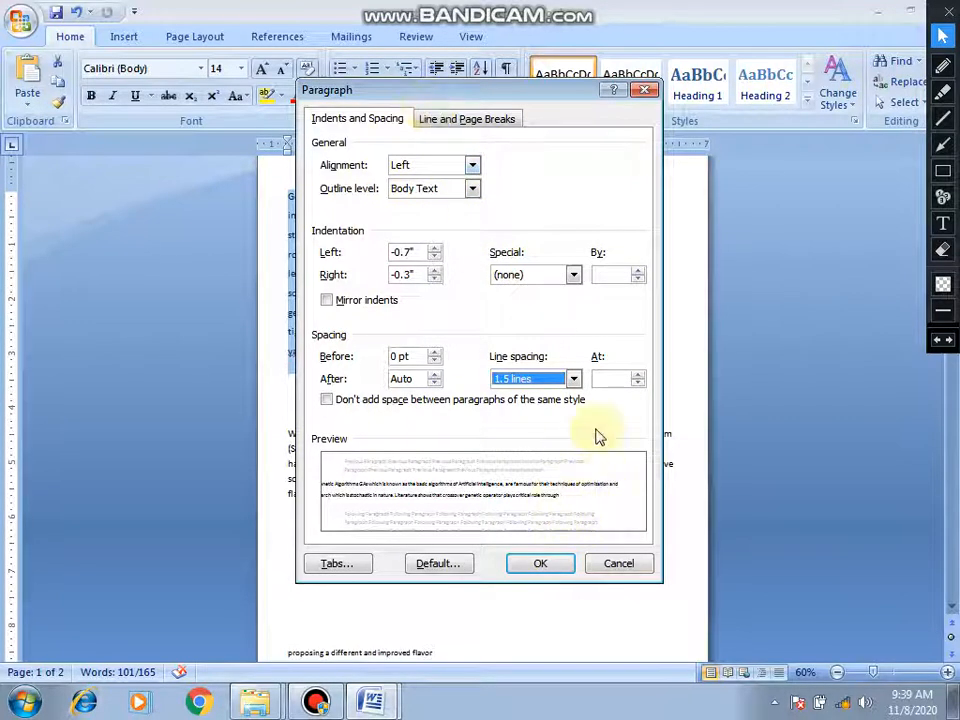
left_click(622, 564)
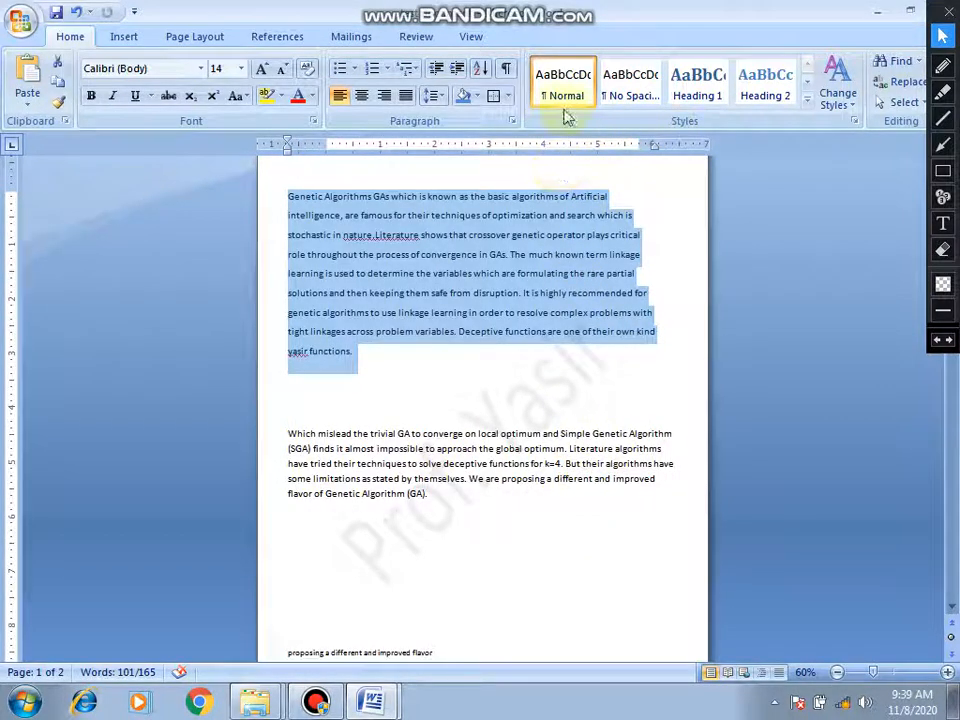
Set the object alignment reference to Align to Page.
left_click(195, 42)
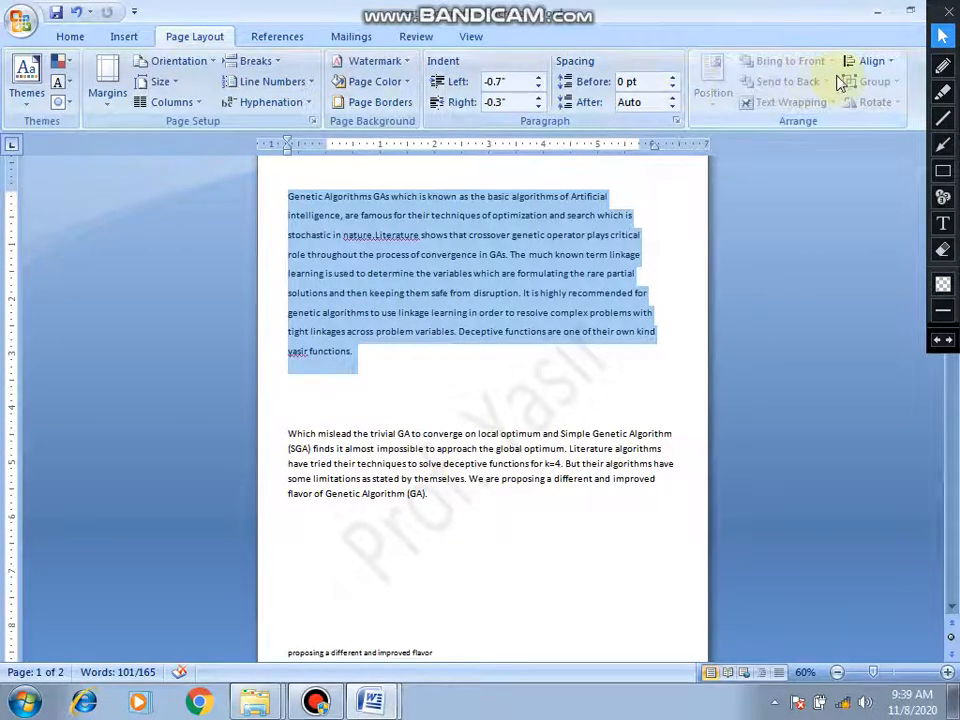
left_click(893, 62)
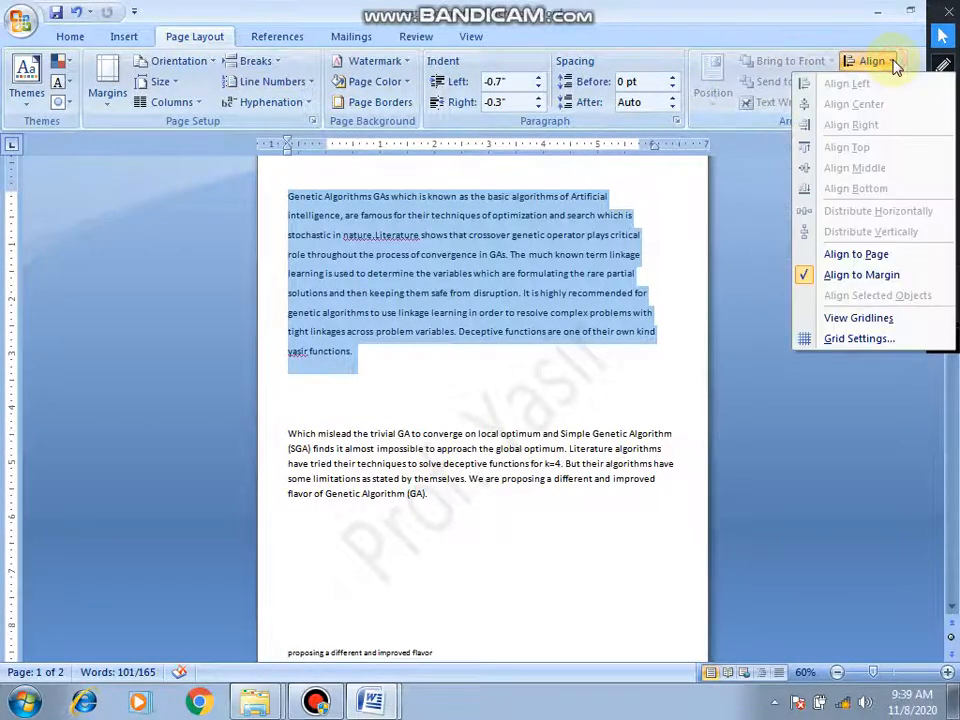
left_click(850, 255)
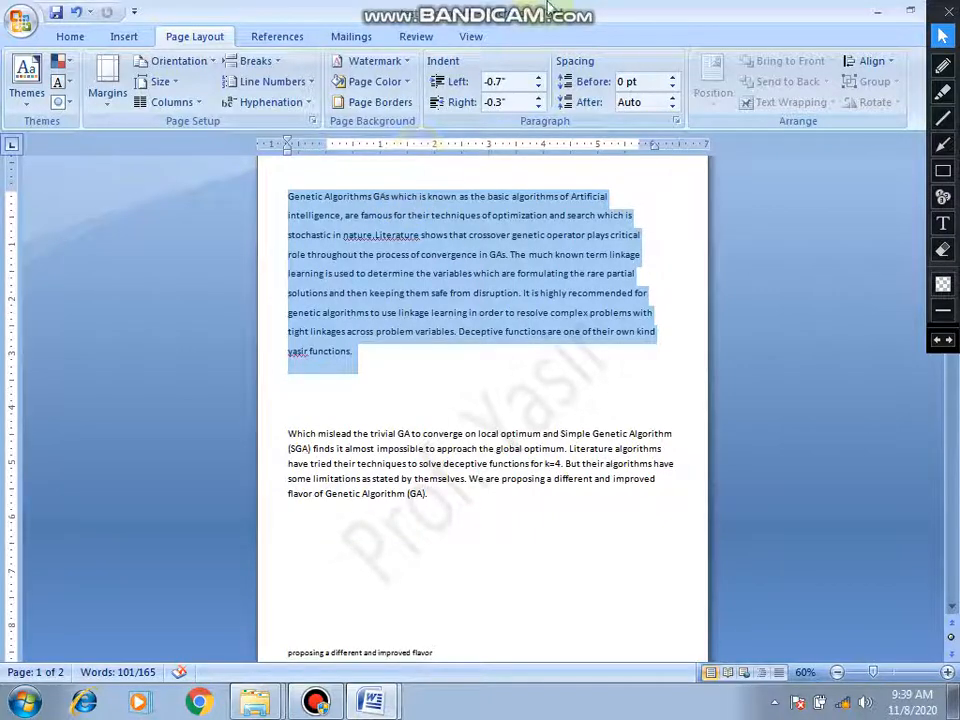
Review the Insert Tab topics in the outline document and return to the test document.
mouse_move(579, 7)
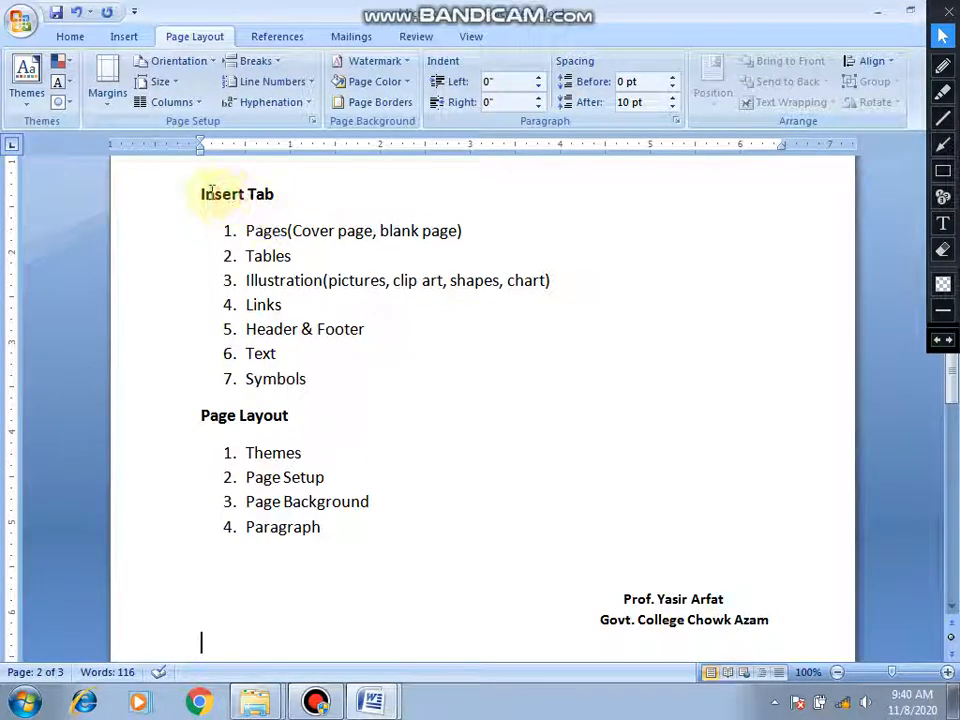
left_click_drag(203, 192, 313, 384)
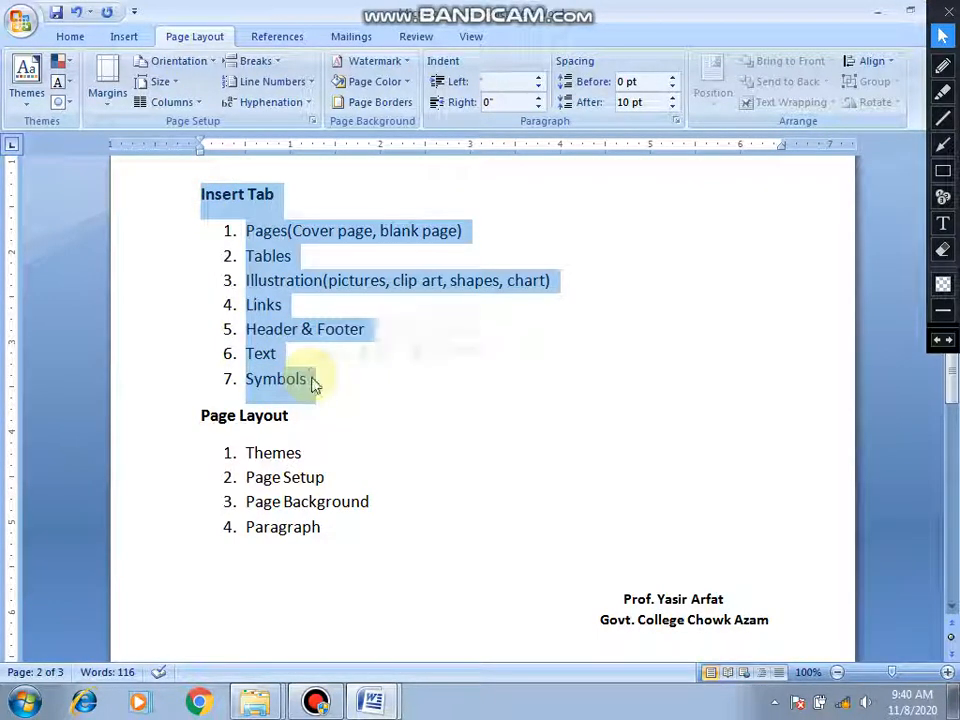
left_click(379, 388)
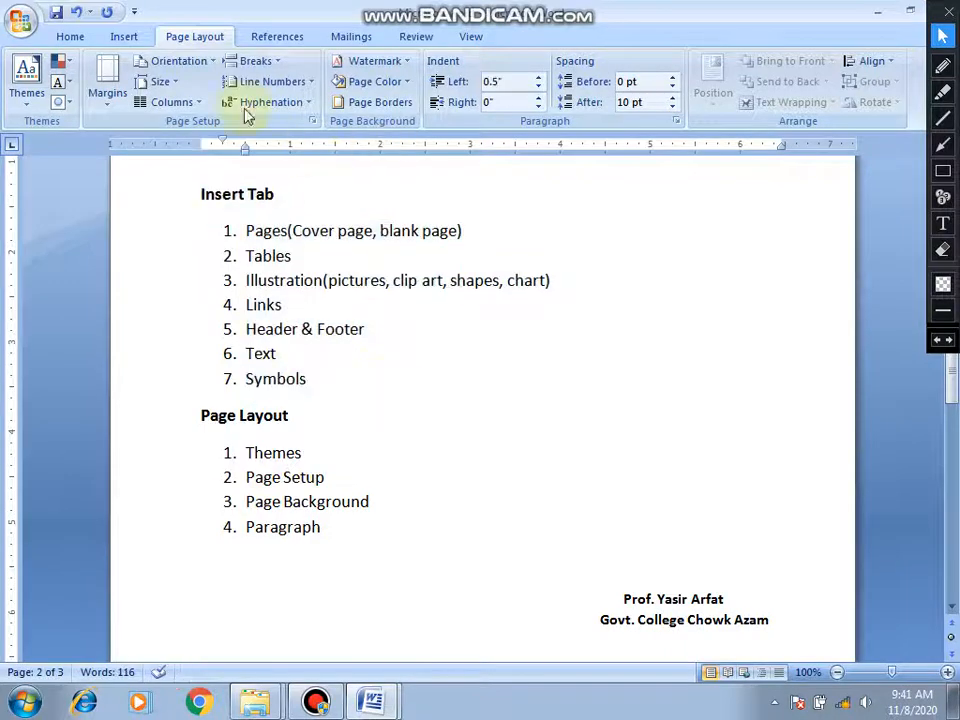
left_click(124, 37)
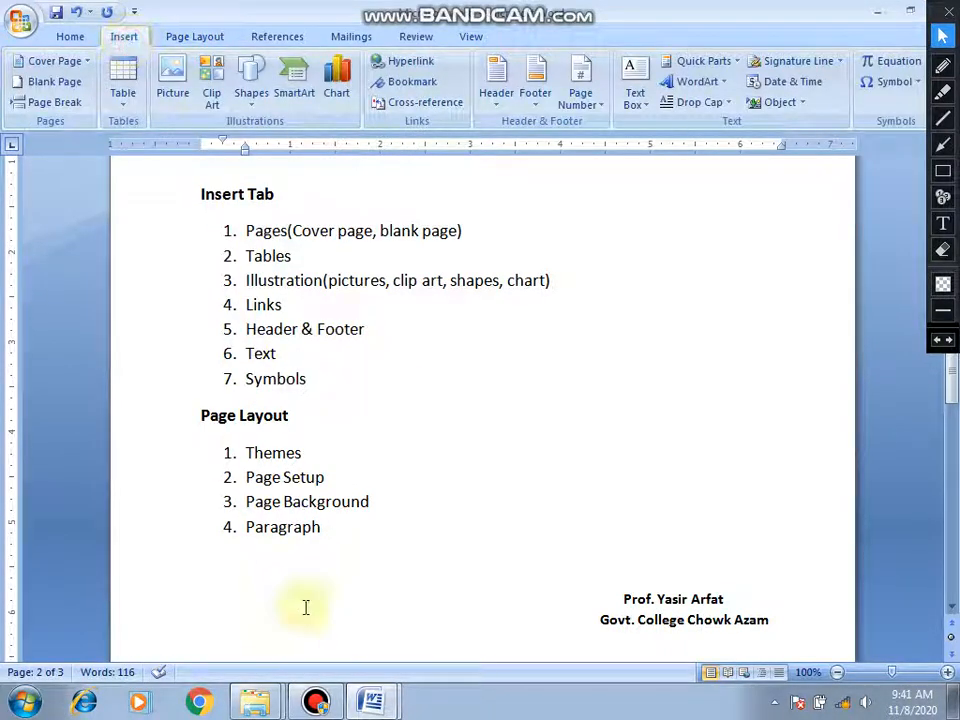
mouse_move(372, 702)
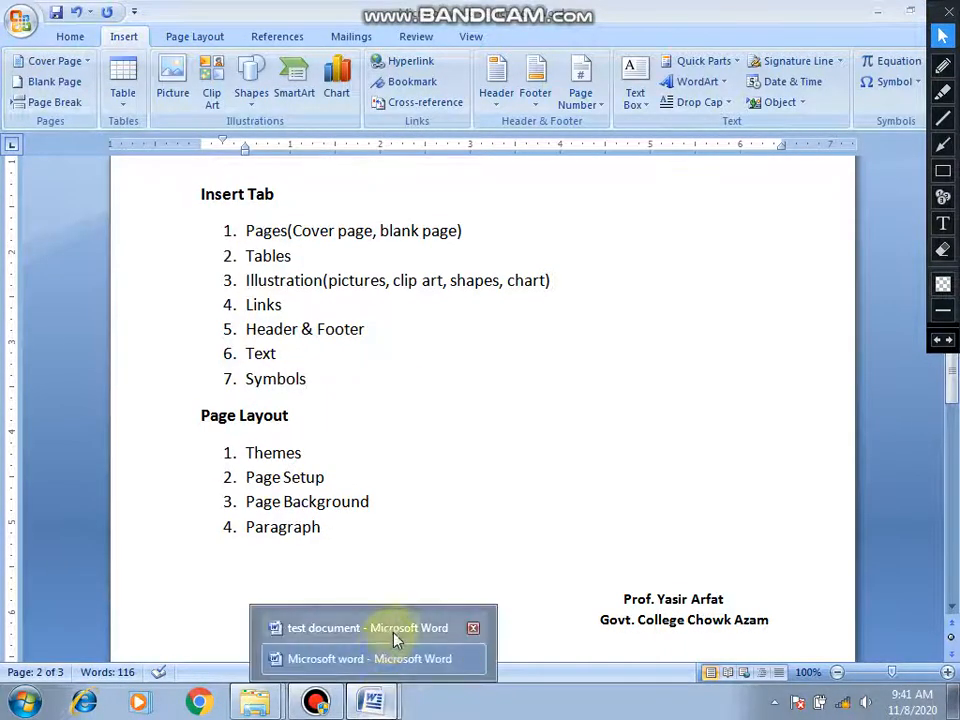
left_click(397, 630)
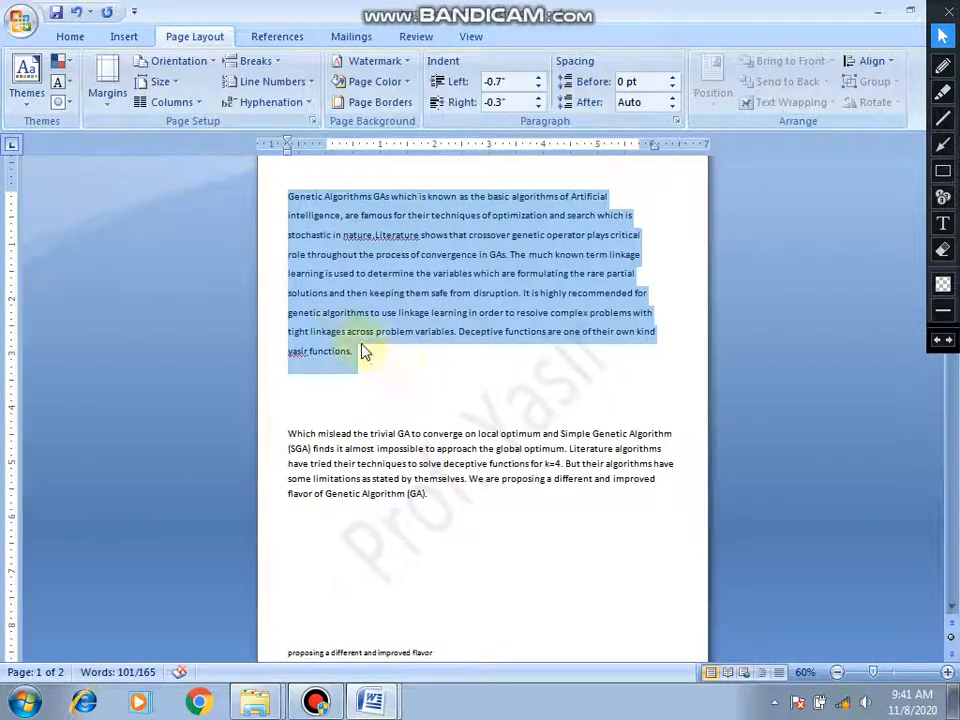
Insert the built-in Annual cover page into the test document.
left_click(125, 38)
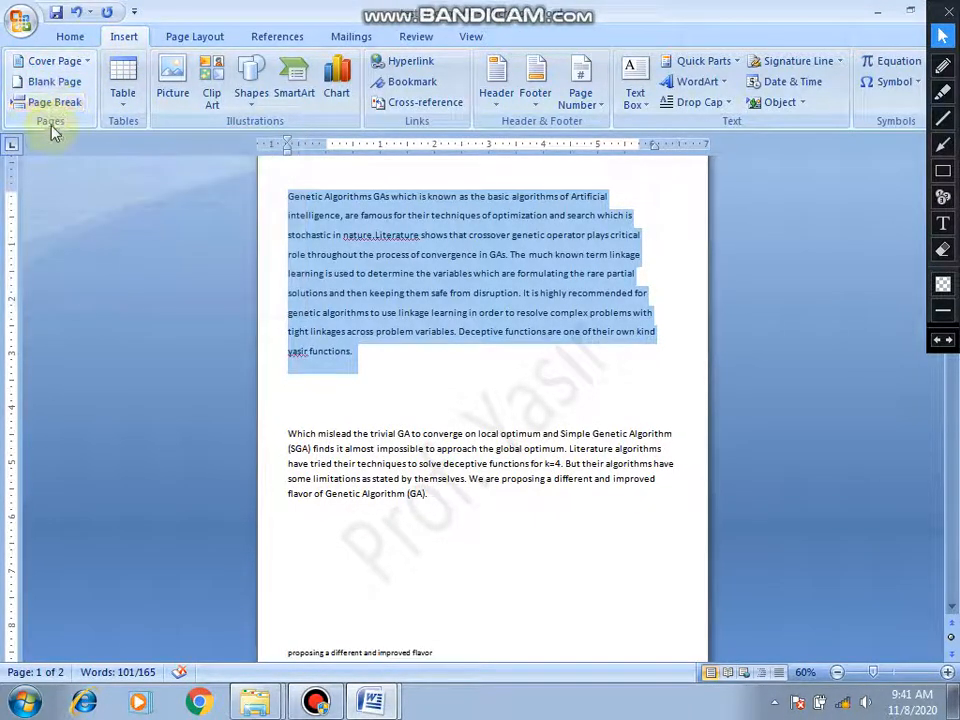
left_click(90, 64)
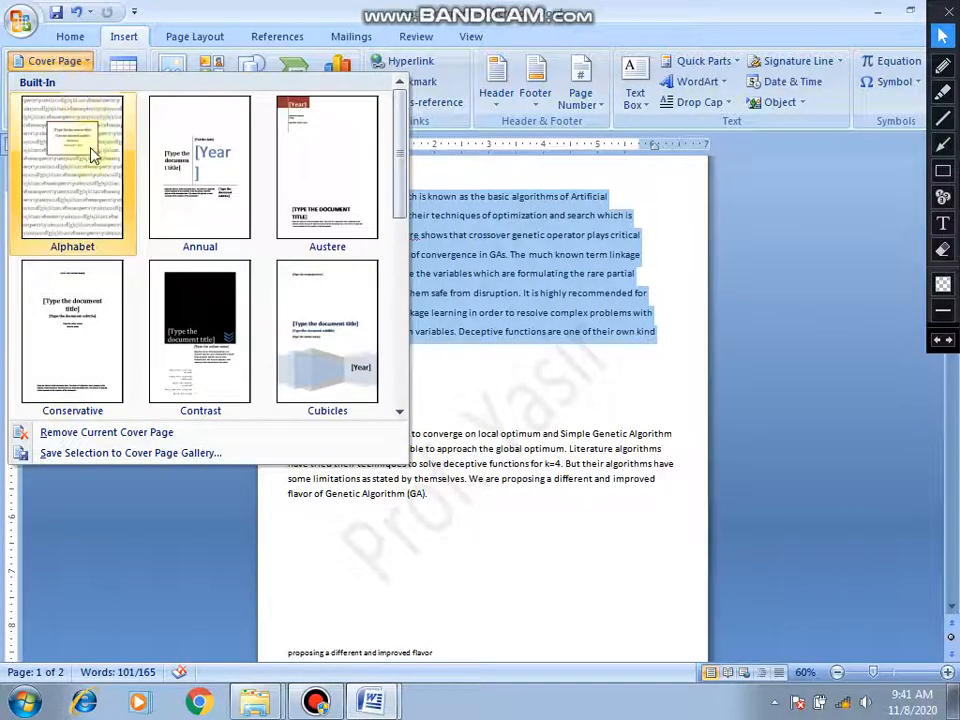
left_click(197, 172)
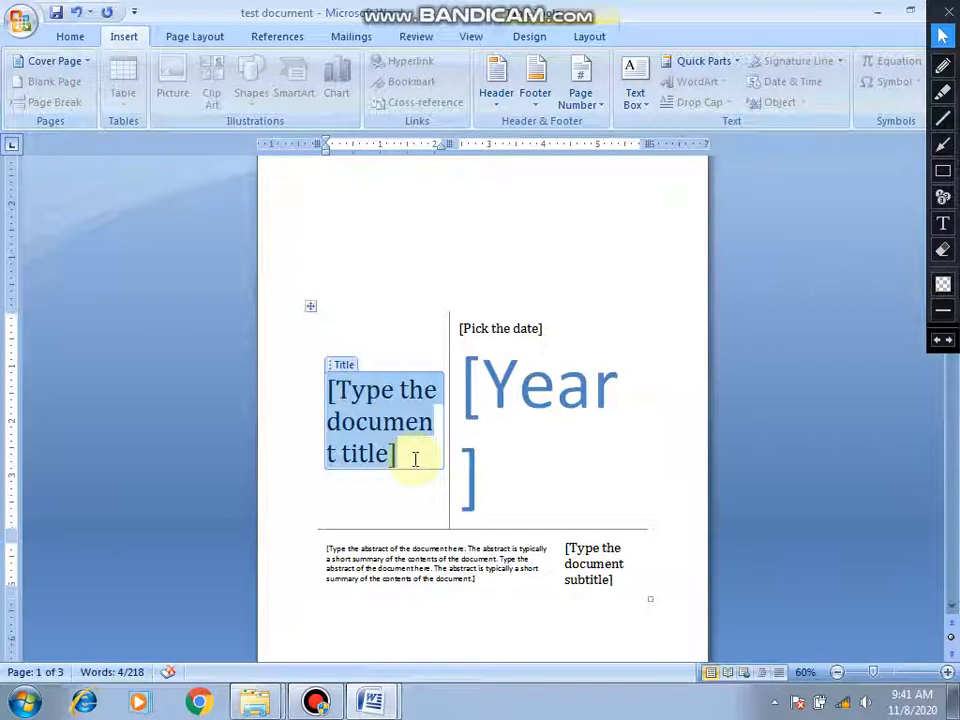
Enter "Computer introduction" as the document title on the cover page.
type("C")
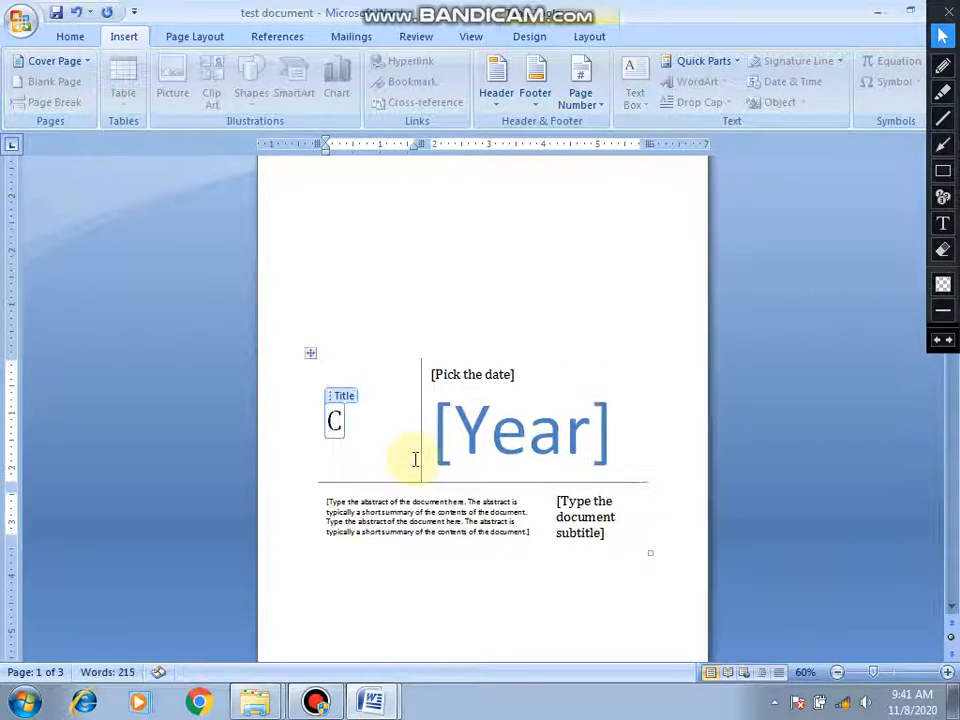
type("omputer")
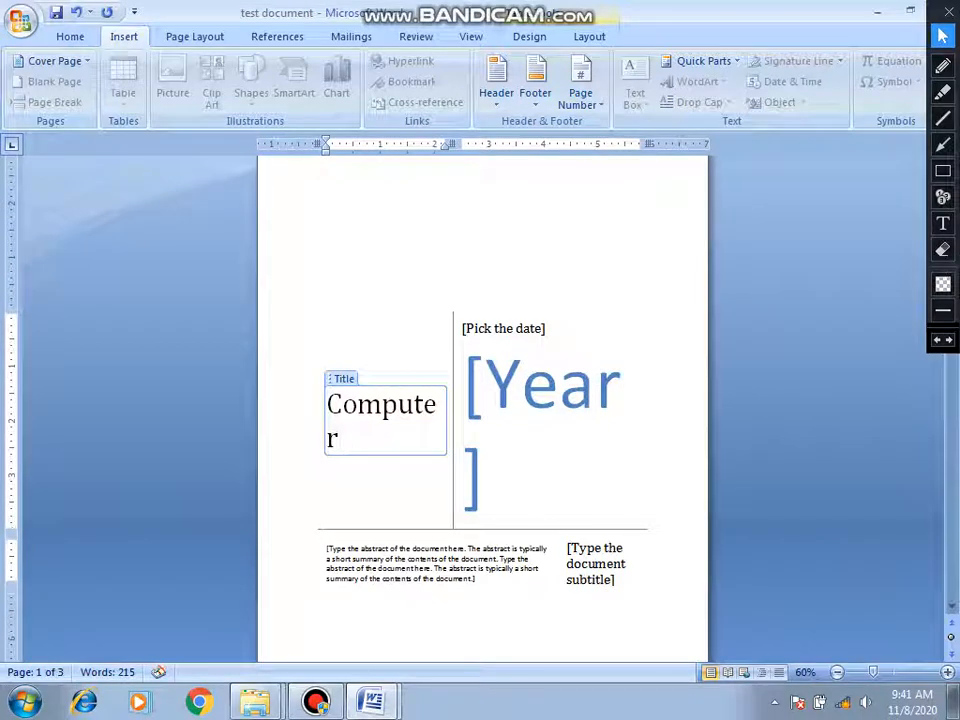
type(" introduction")
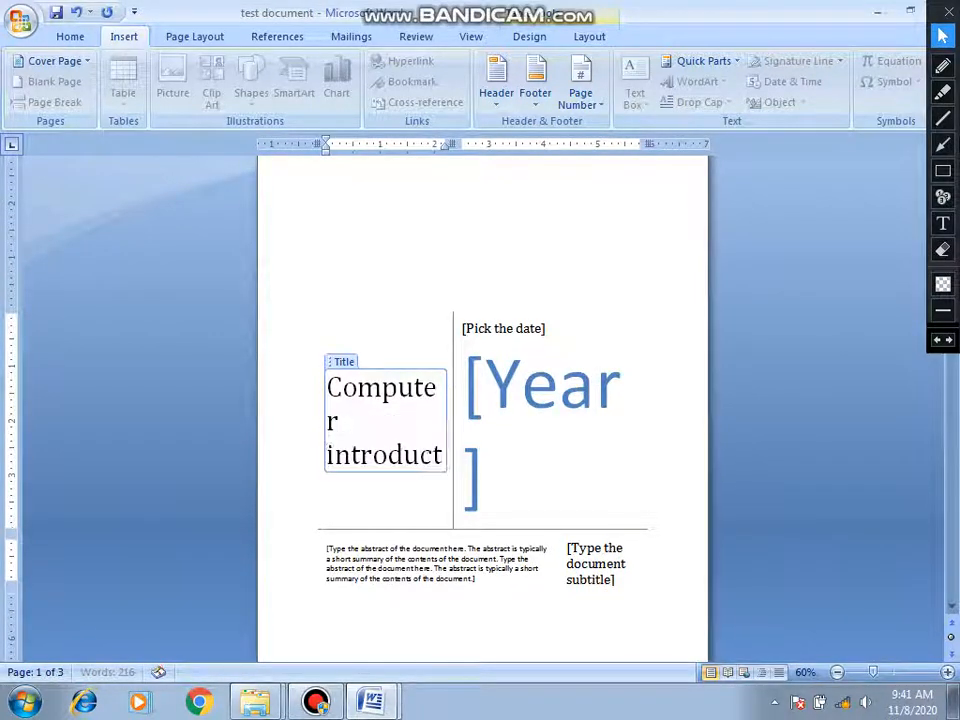